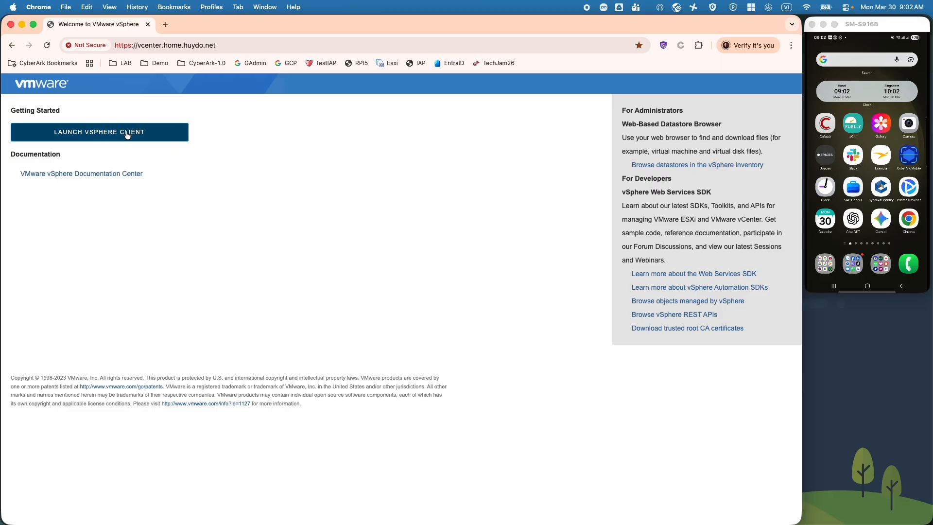
- Launch the vSphere Client from the welcome page to reach its login page
left_click(116, 138)
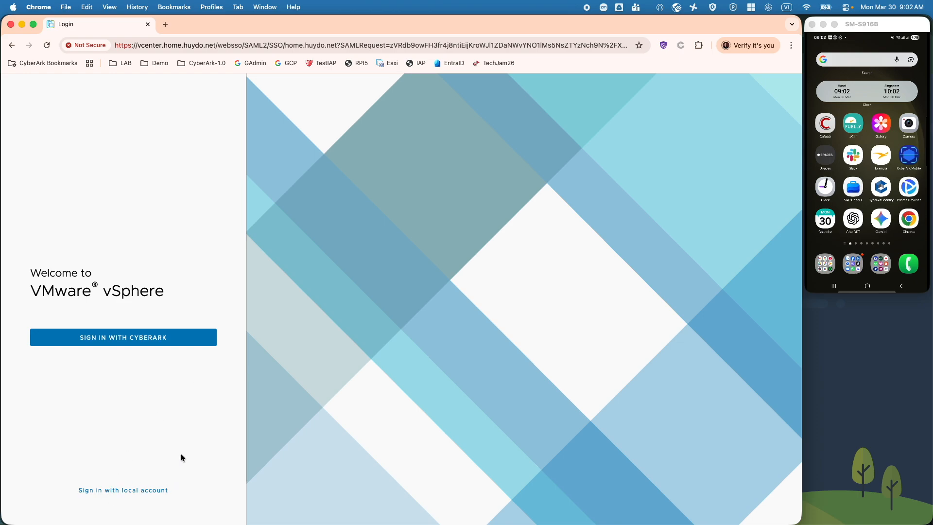
- Choose Sign in with CyberArk and enter the user's CyberArk username
left_click(131, 342)
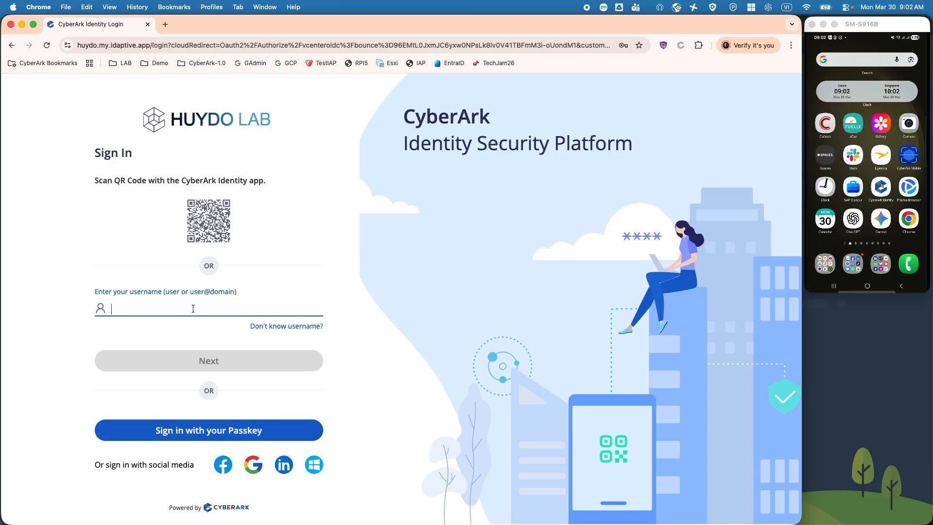
type("huy.do")
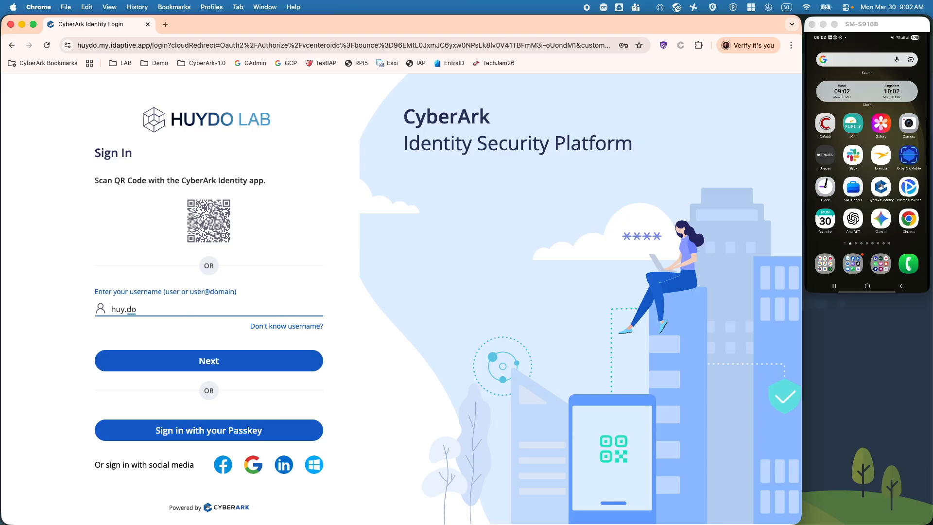
left_click(251, 362)
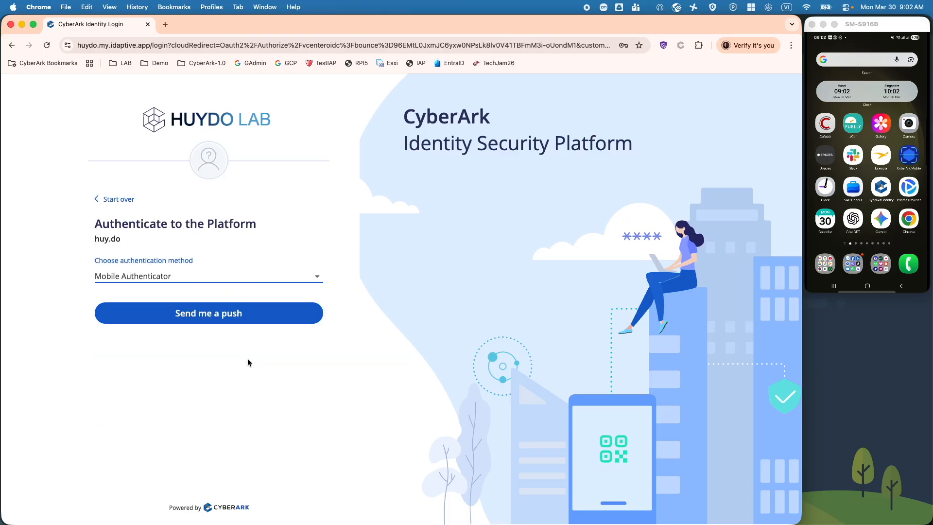
- Approve the sign-in with a Mobile Authenticator push, matching number 10 on the phone
left_click(219, 278)
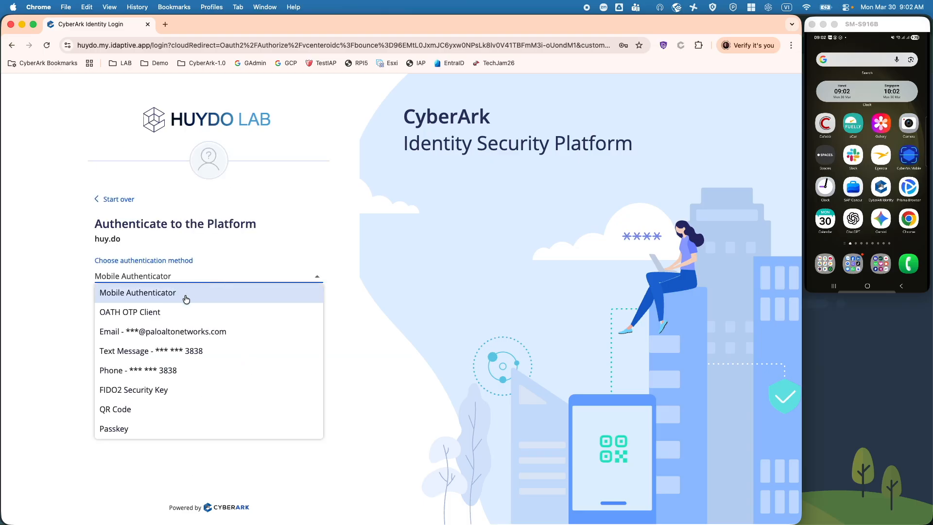
left_click(217, 295)
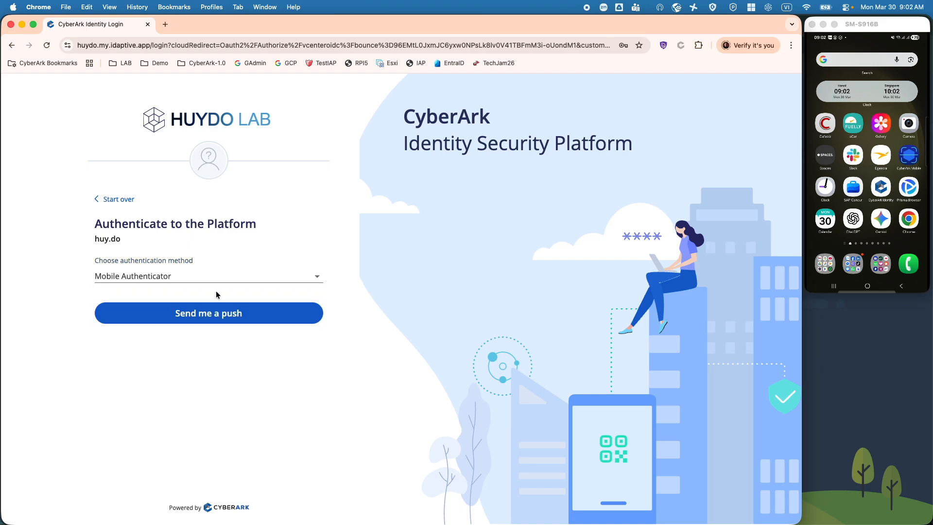
left_click(233, 313)
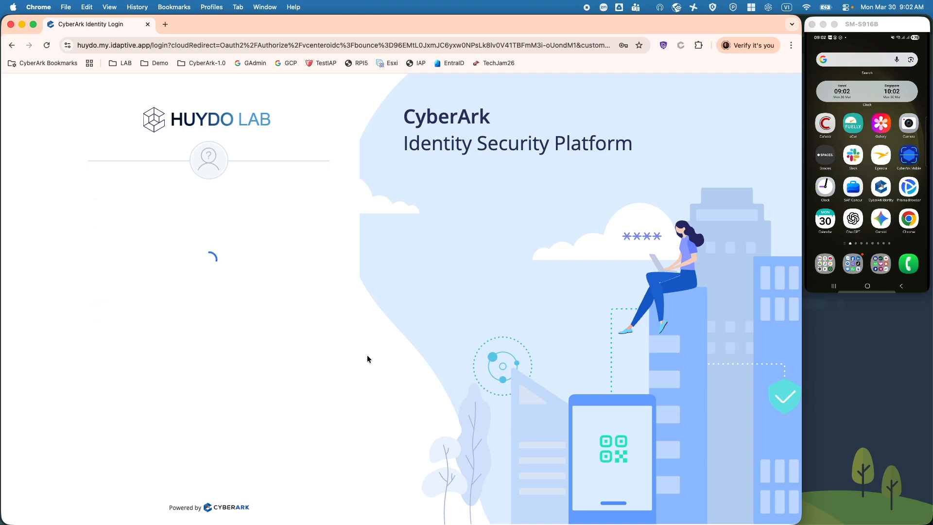
left_click(881, 189)
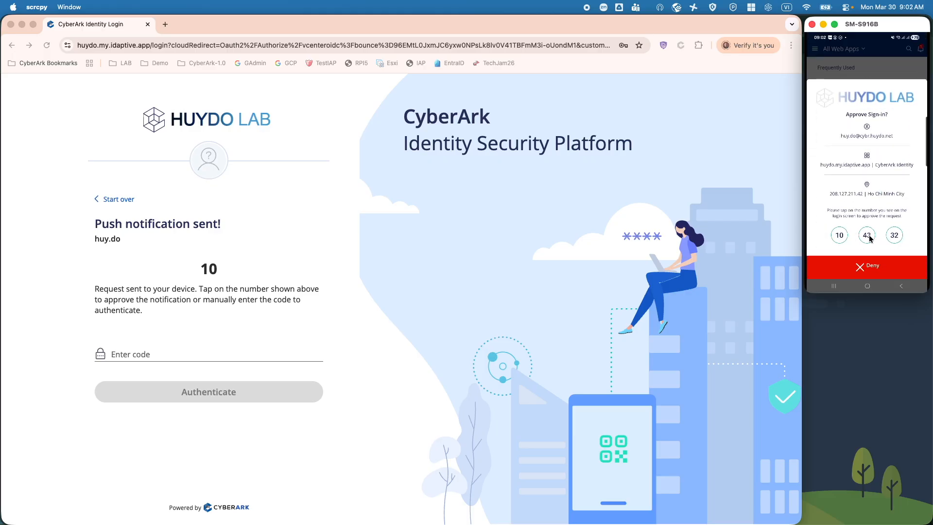
left_click(840, 236)
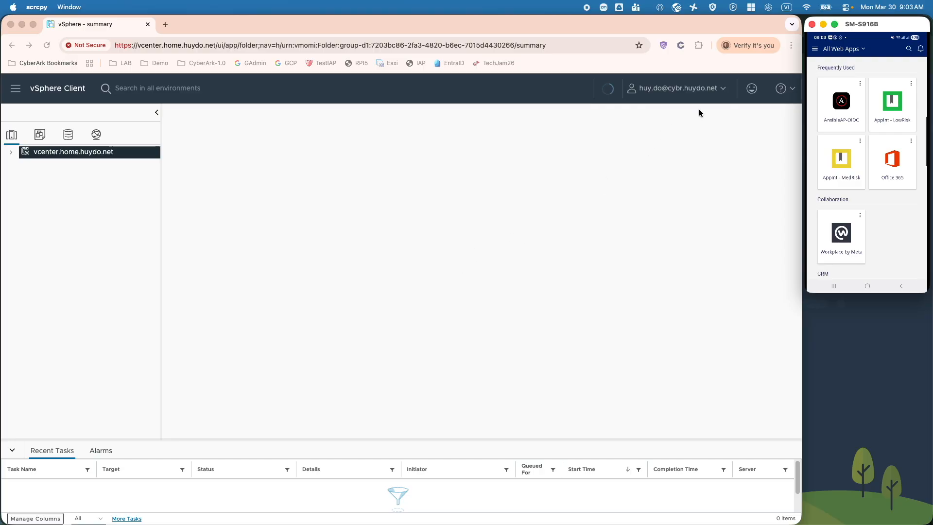
left_click(723, 89)
left_click(722, 90)
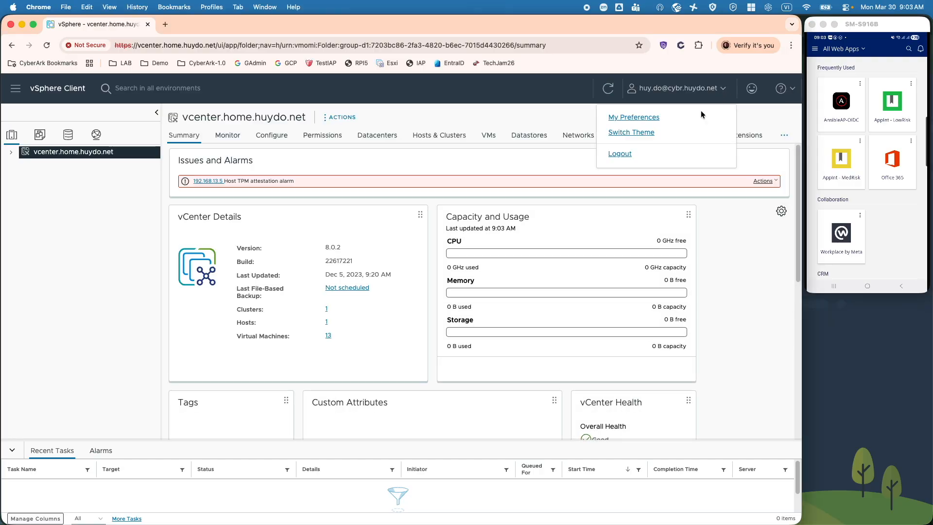
left_click(494, 167)
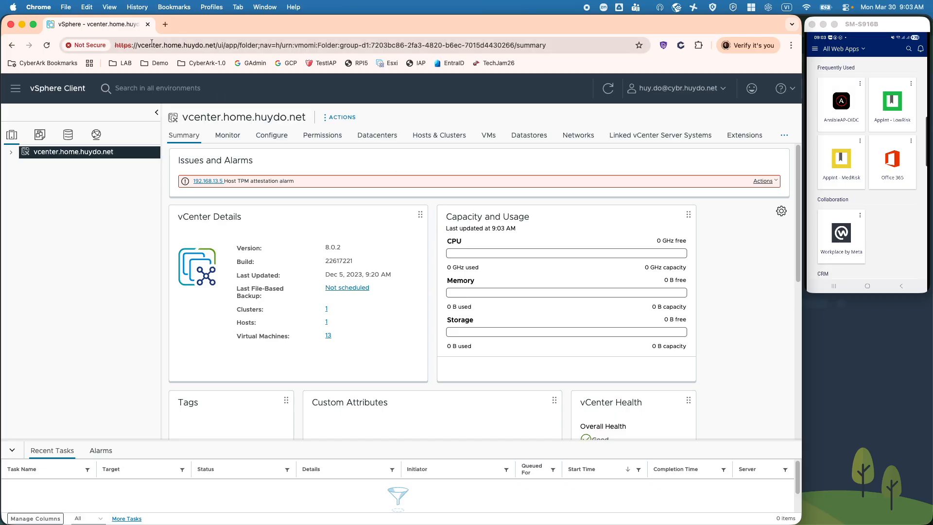
- In a new tab, open the CyberArk portal from the LAB > SSO/MFA bookmark and switch to Identity Administration
left_click(165, 25)
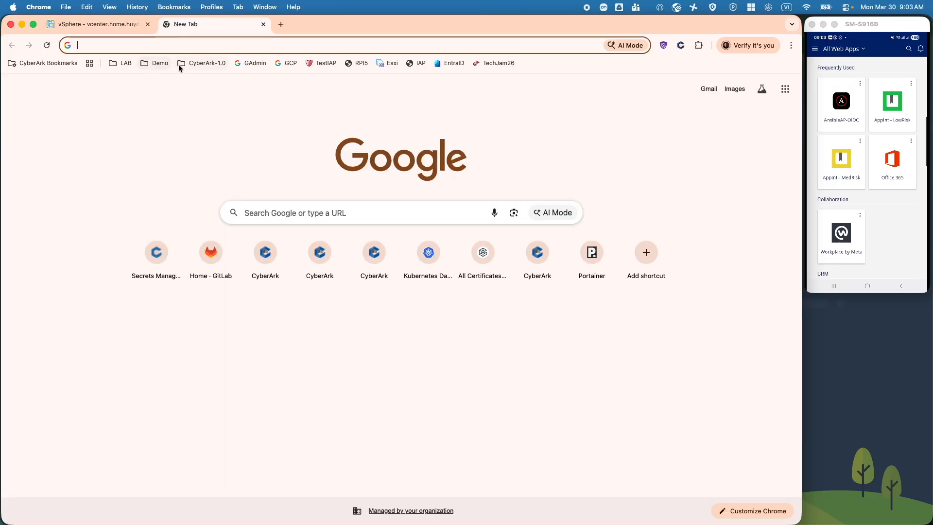
left_click(121, 66)
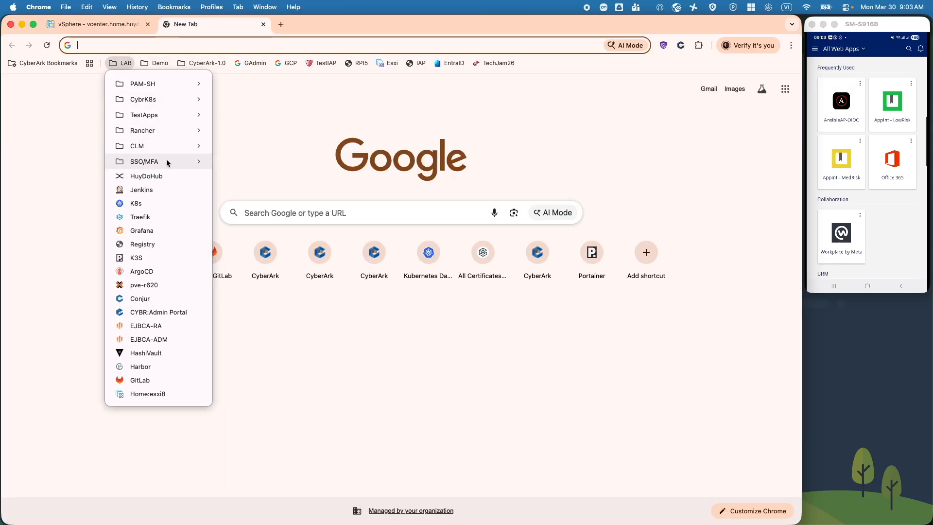
mouse_move(199, 165)
left_click(263, 161)
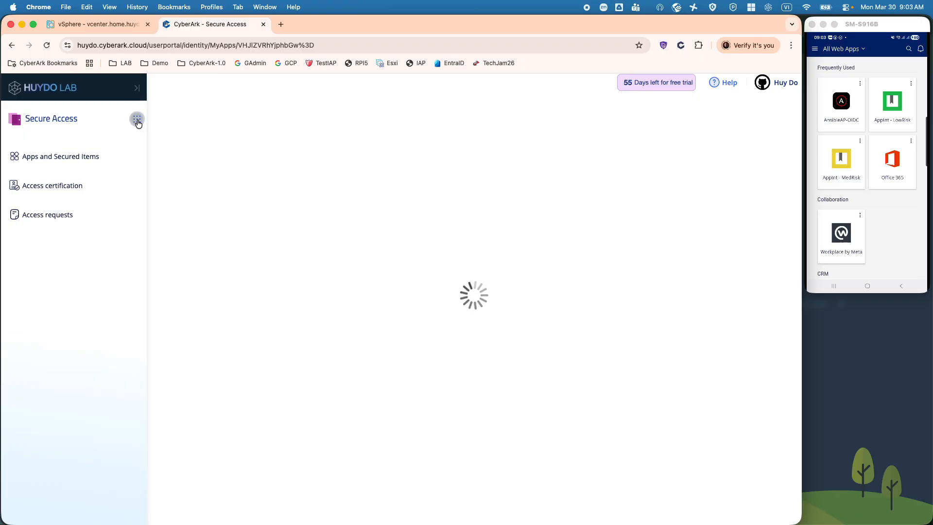
left_click(137, 120)
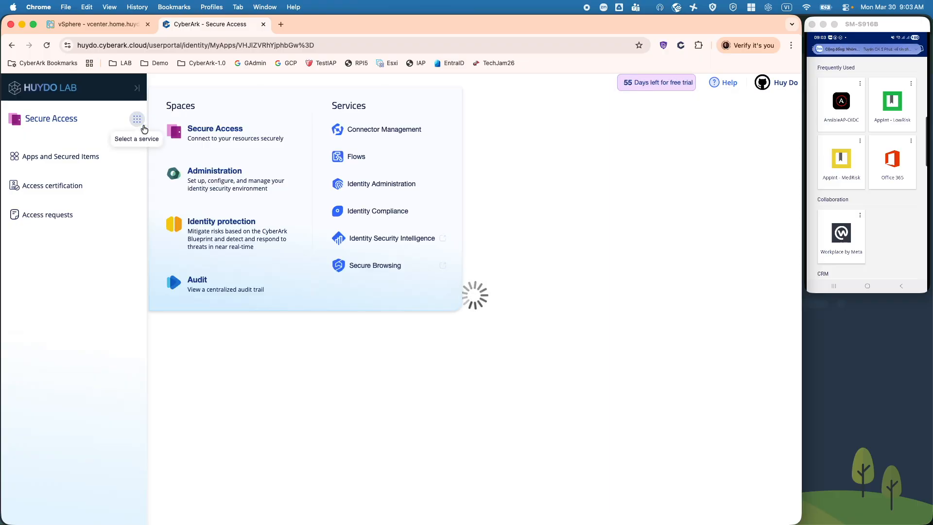
left_click(387, 185)
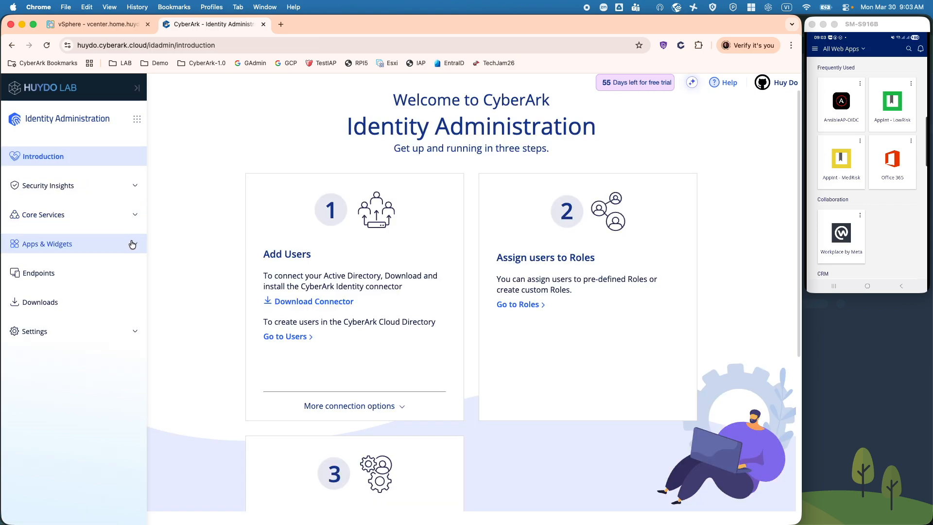
- Open Apps & Widgets > Web Apps and browse the Custom templates in Add Web Apps without adding one
left_click(132, 243)
left_click(96, 265)
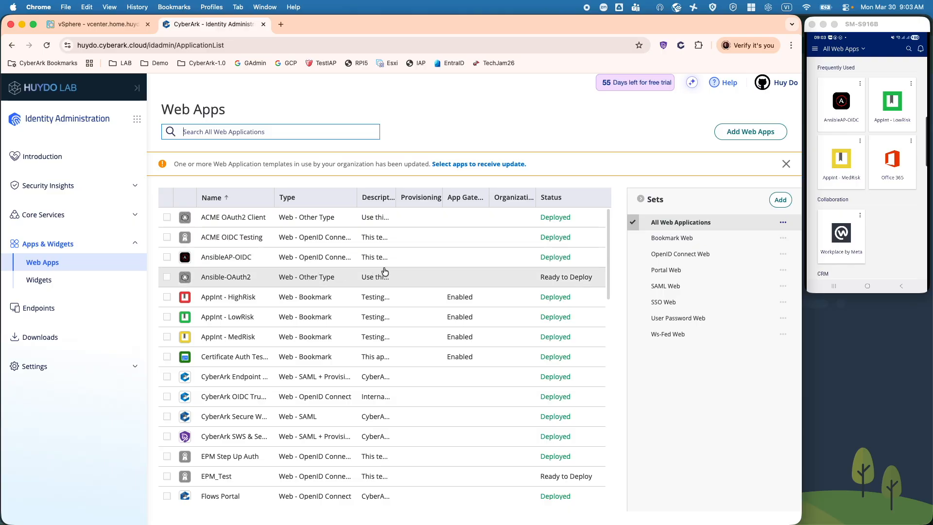
left_click(755, 135)
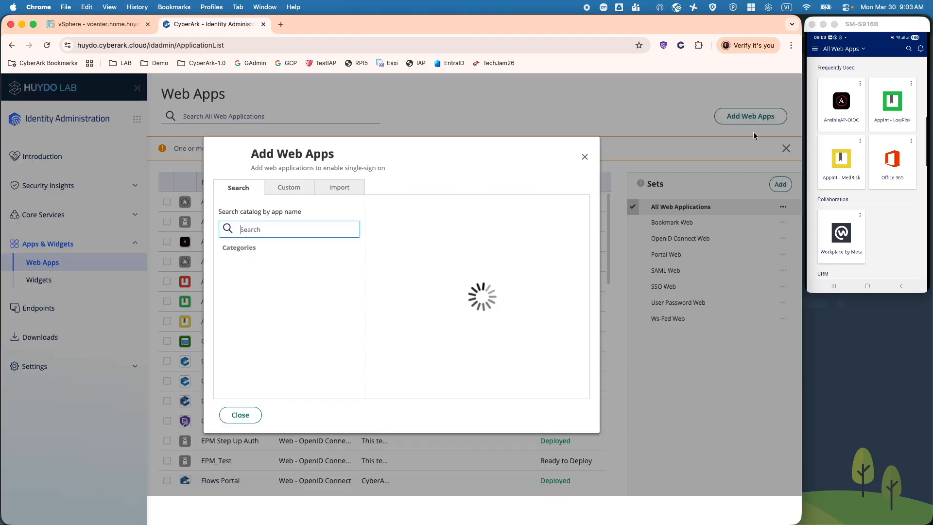
left_click(294, 195)
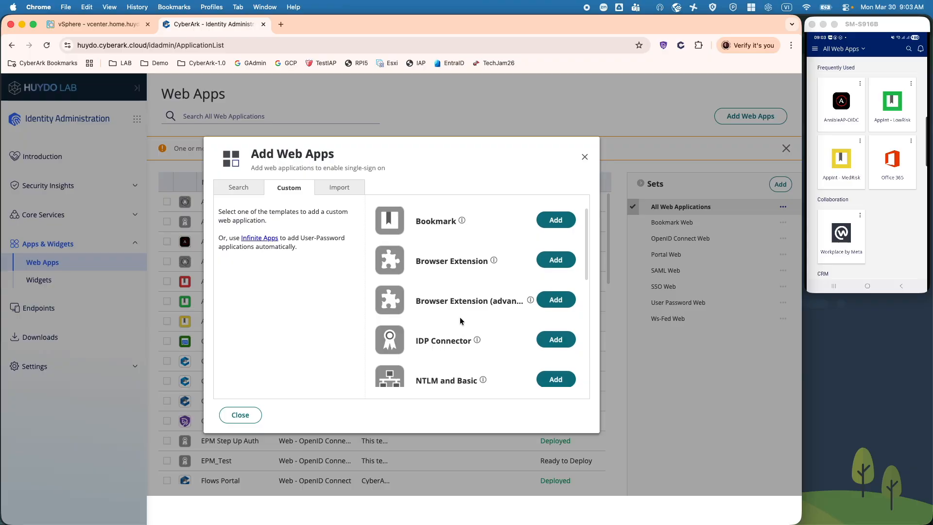
scroll(461, 321, "down", 5)
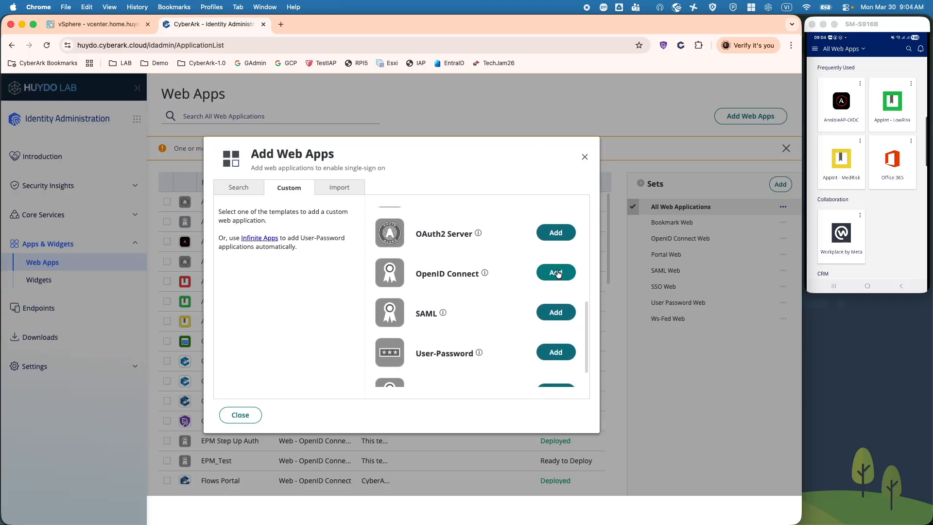
left_click(585, 158)
- Scroll down the Web Apps list and open the VCenter-OIDC app
scroll(284, 316, "down", 5)
scroll(284, 318, "down", 10)
scroll(261, 335, "down", 10)
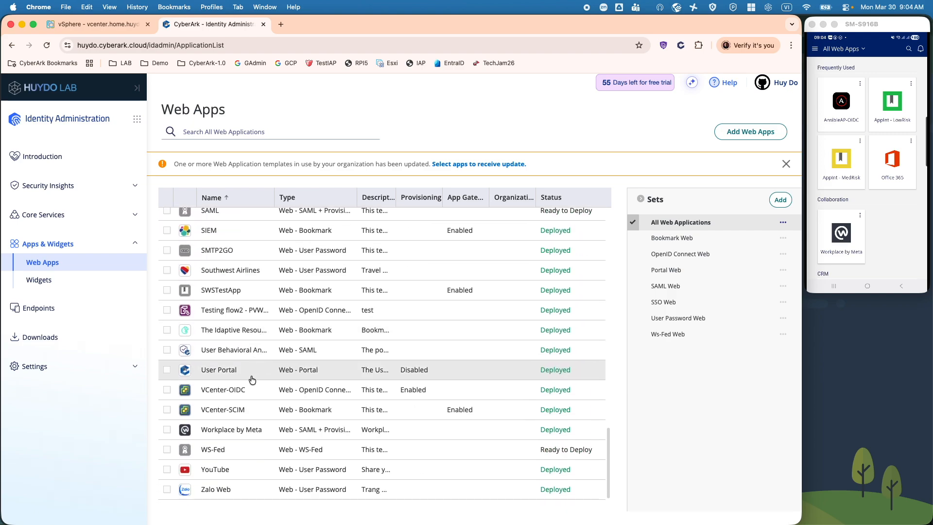
left_click(227, 389)
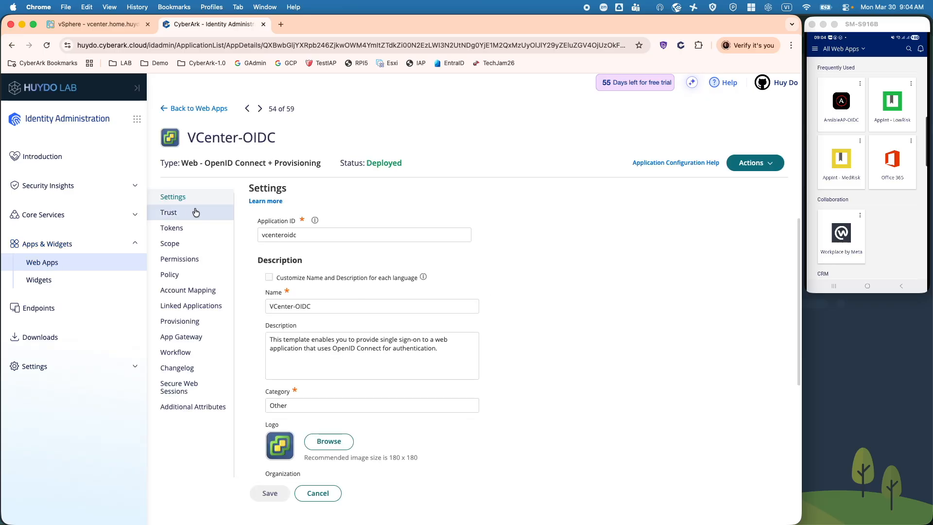
- Show VCenter-OIDC's Trust settings down to the Service Provider Configuration
left_click(196, 212)
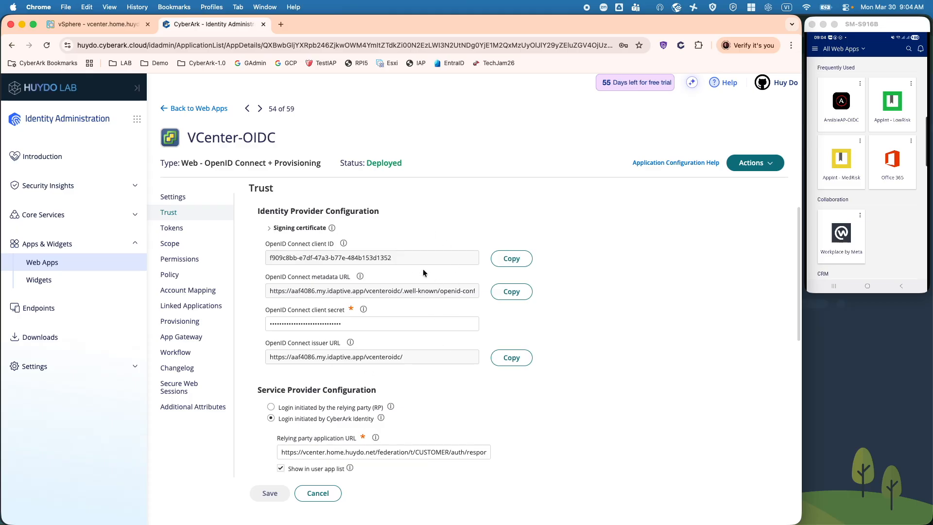
scroll(403, 383, "down", 2)
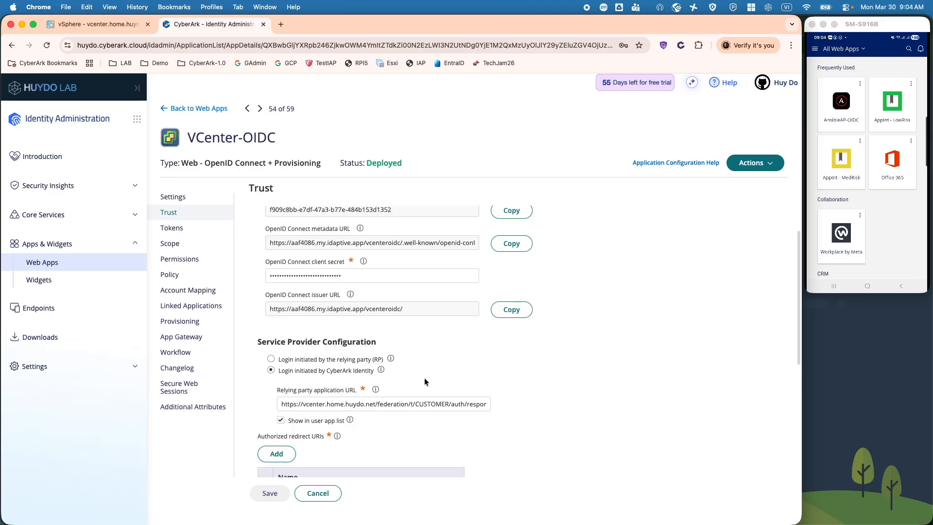
- Go to Administration > Single Sign On > Configuration in vSphere and open the Change Provider list
left_click(98, 24)
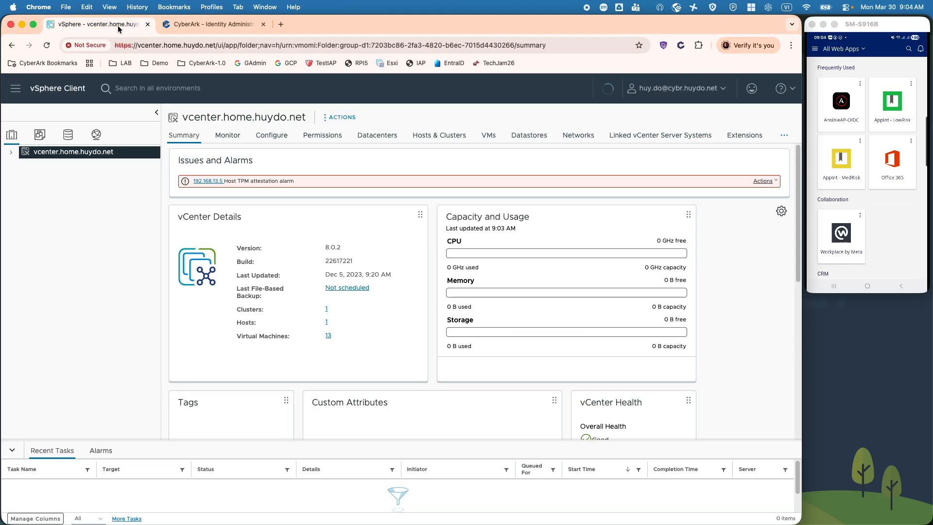
left_click(15, 90)
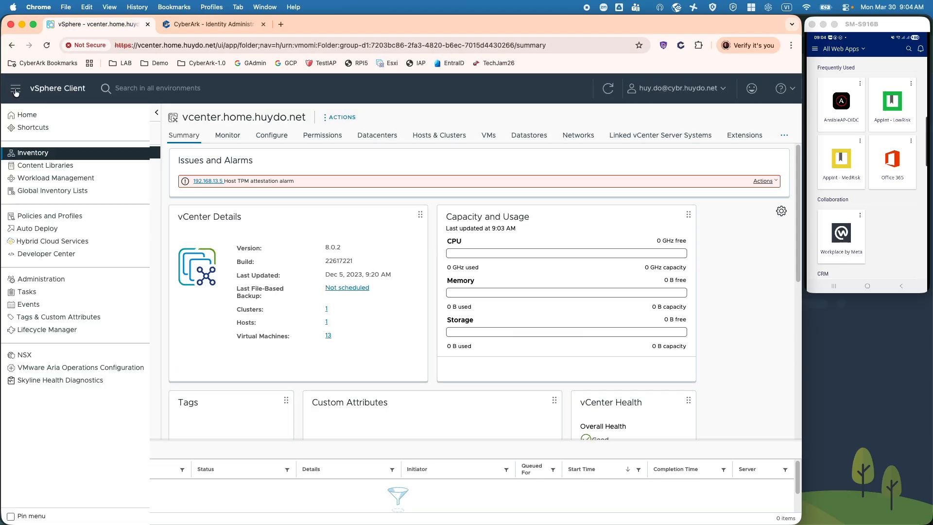
left_click(41, 281)
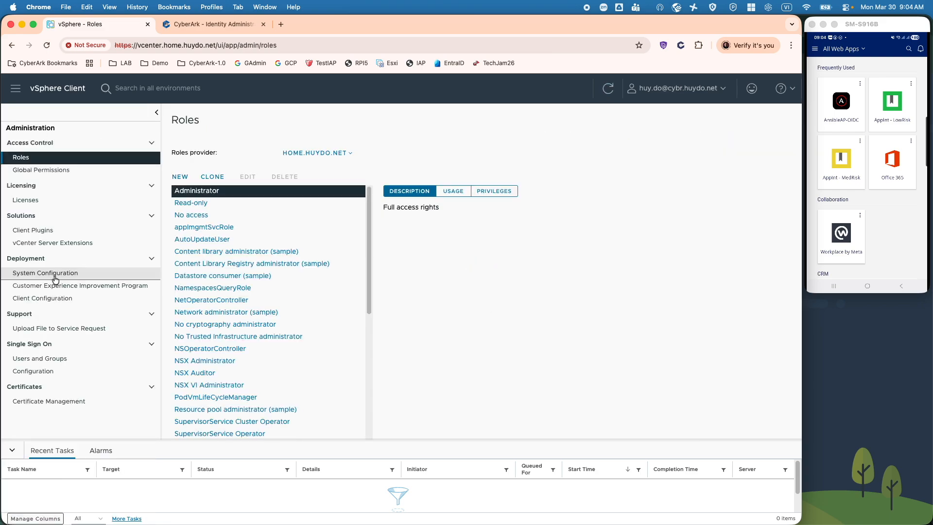
left_click(51, 372)
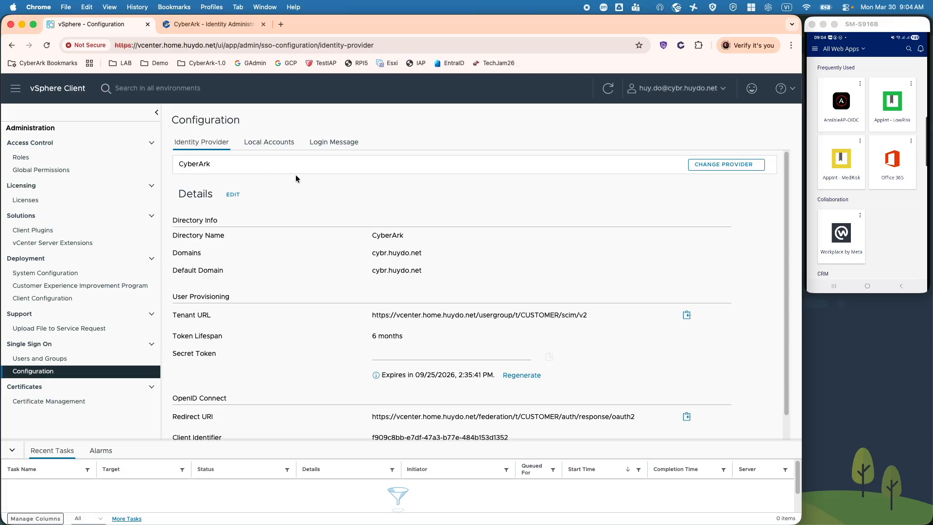
left_click(727, 166)
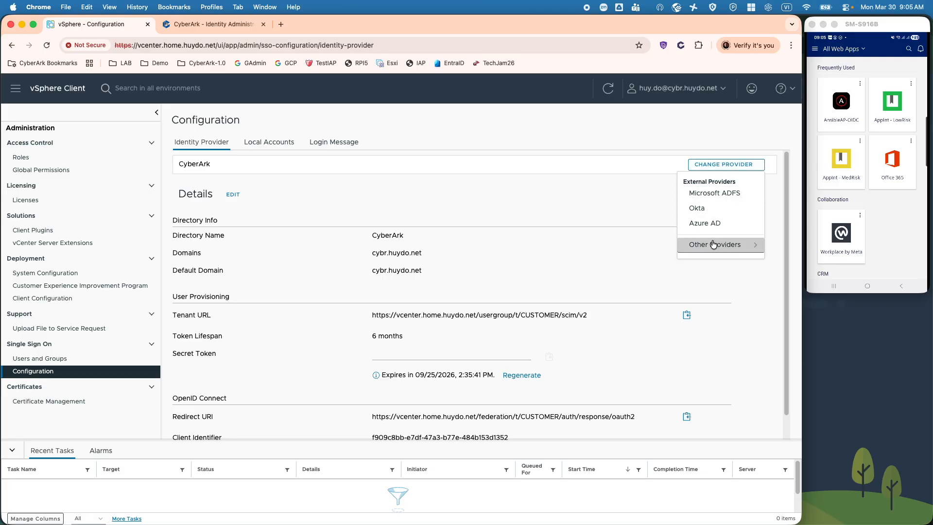
- Pick Okta as the provider, run the prechecks and confirm the prerequisites
left_click(700, 209)
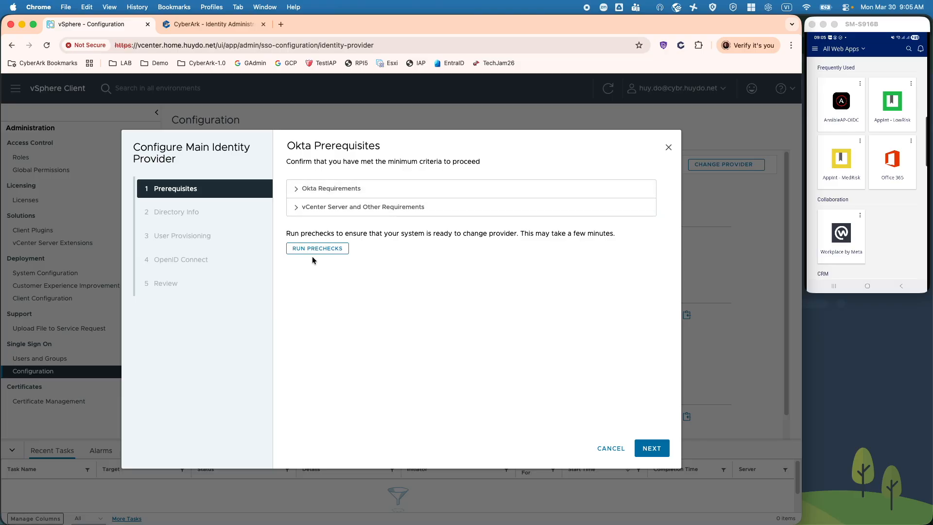
left_click(320, 250)
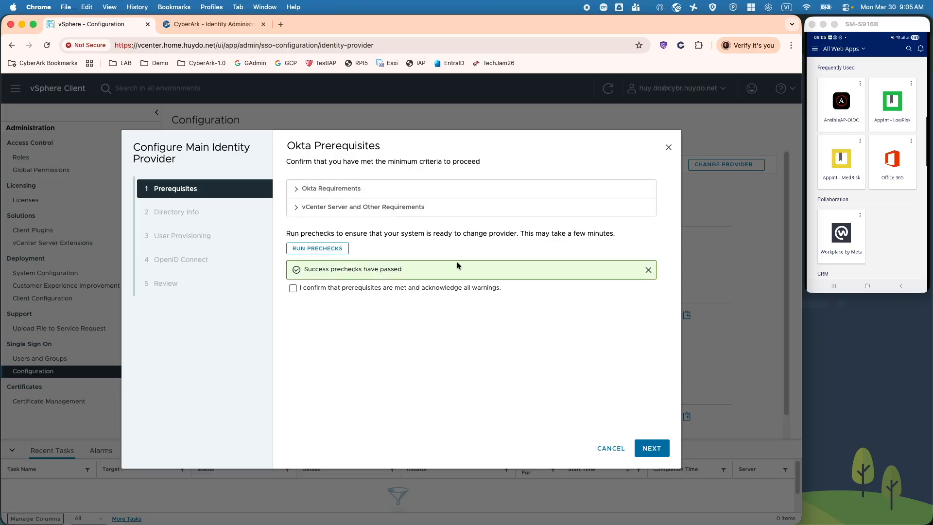
left_click(293, 288)
left_click(654, 449)
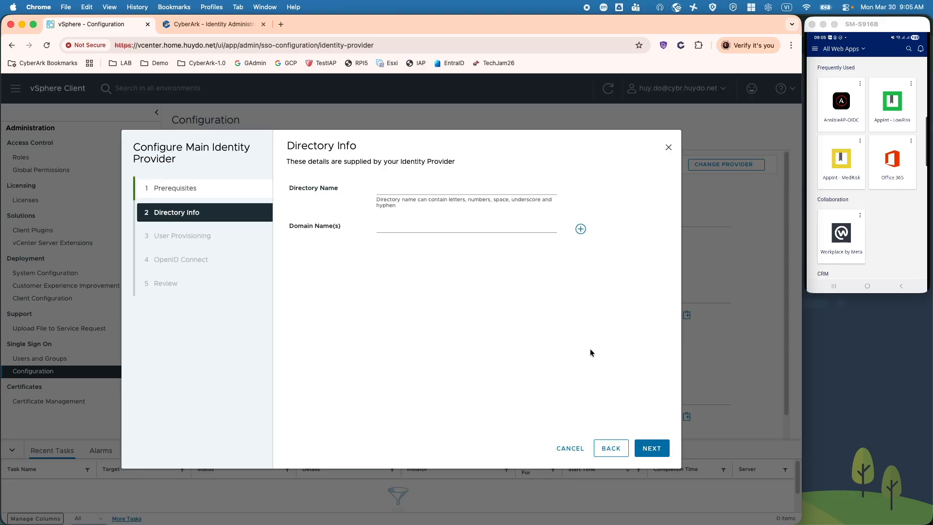
- Set directory name CyberArk with domain cybr.huydo.net and advance past User Provisioning
left_click(392, 187)
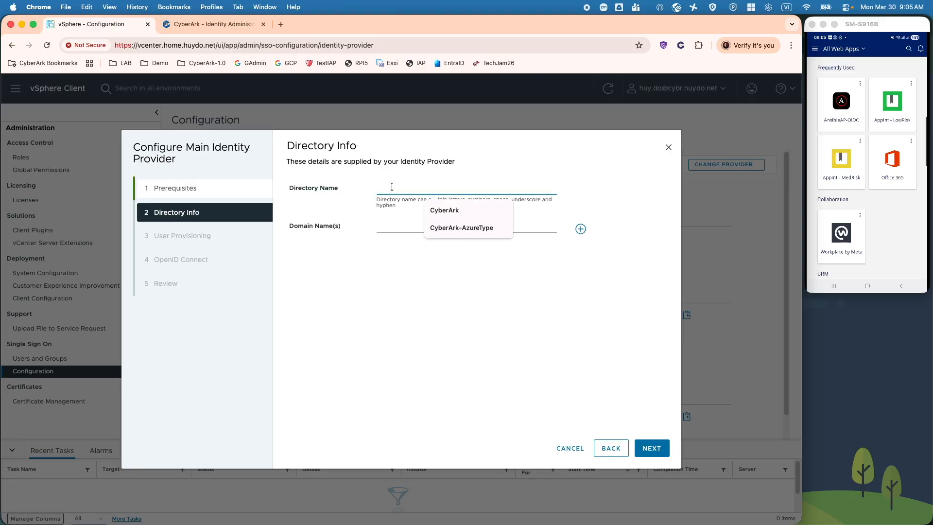
left_click(445, 210)
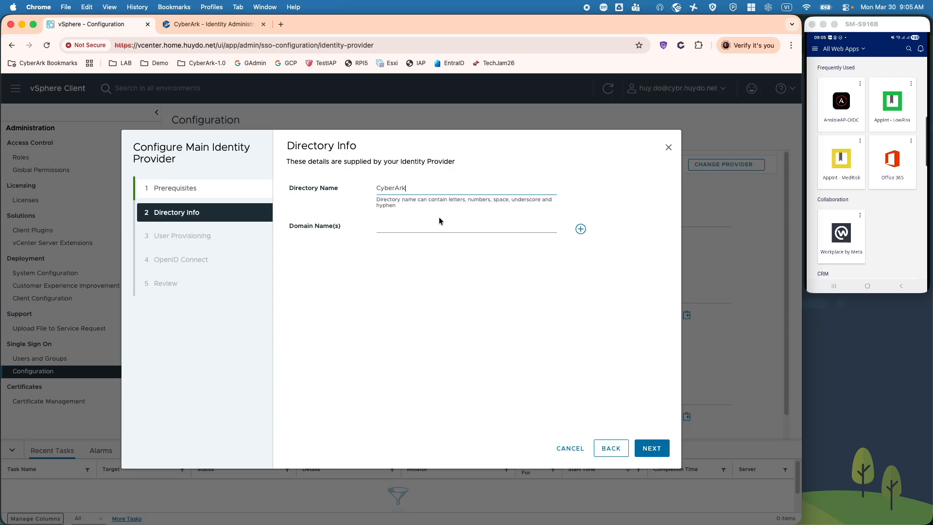
left_click(421, 227)
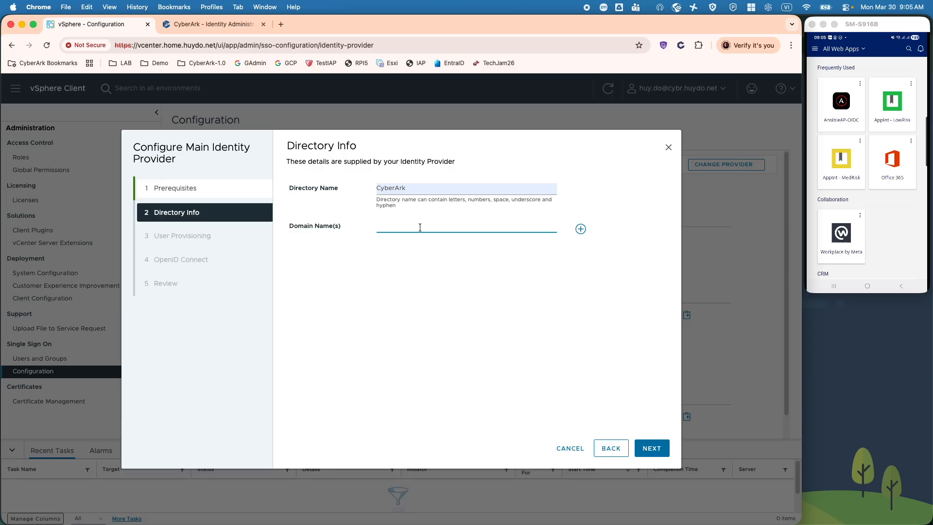
type("cybr.huydo.net")
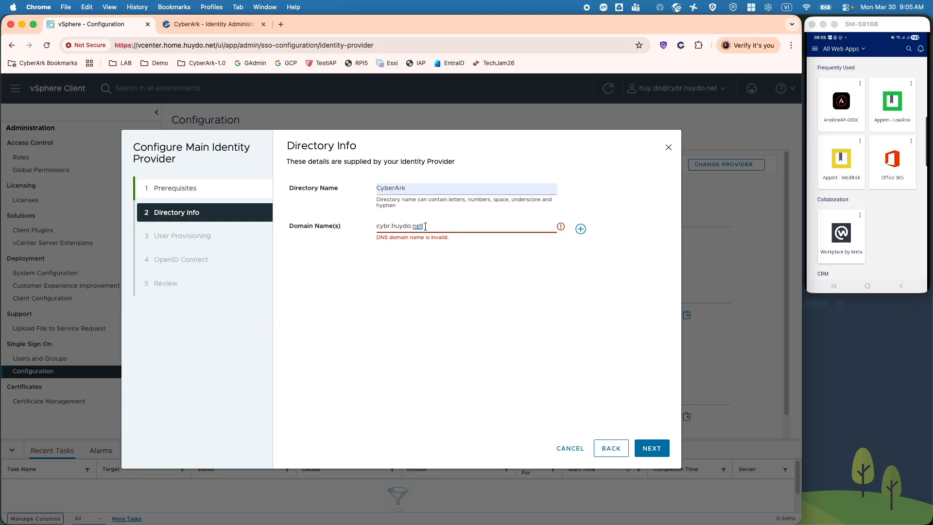
left_click(581, 229)
left_click(648, 450)
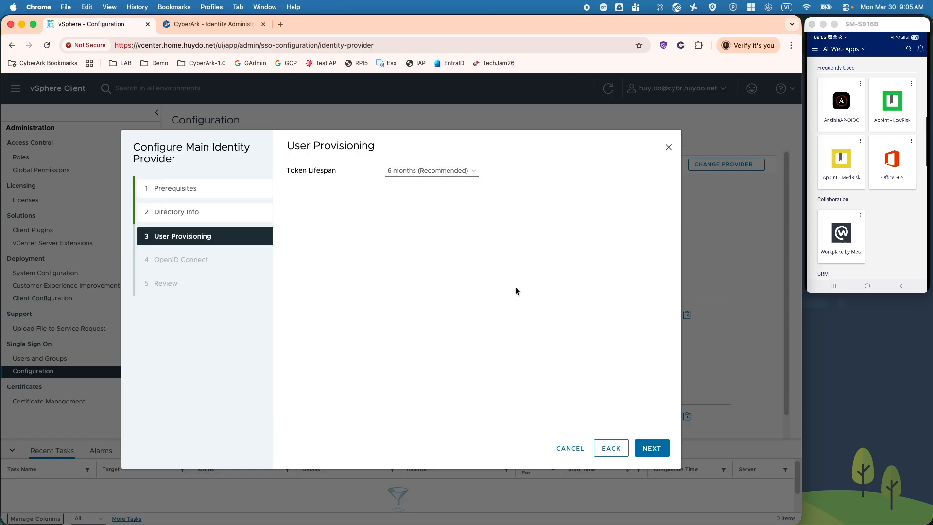
left_click(651, 448)
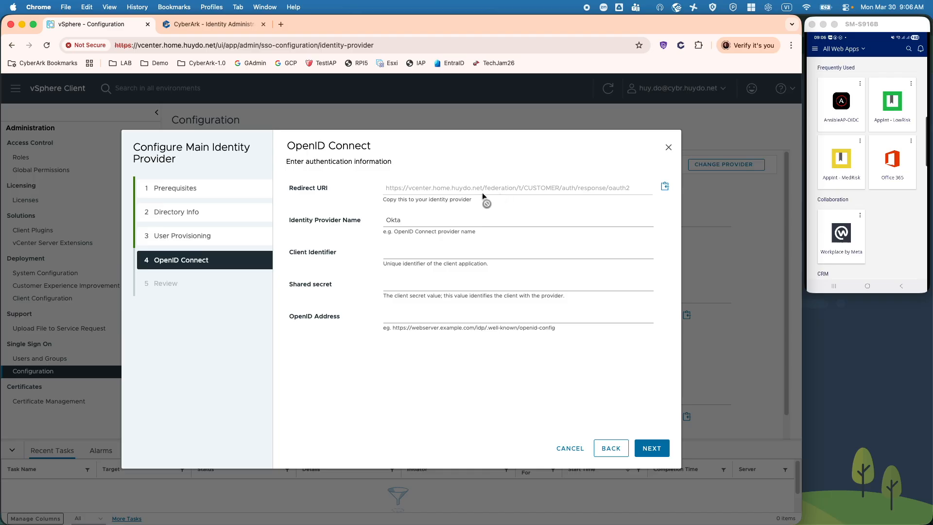
- Copy the Redirect URI shown on the OpenID Connect step
left_click(665, 187)
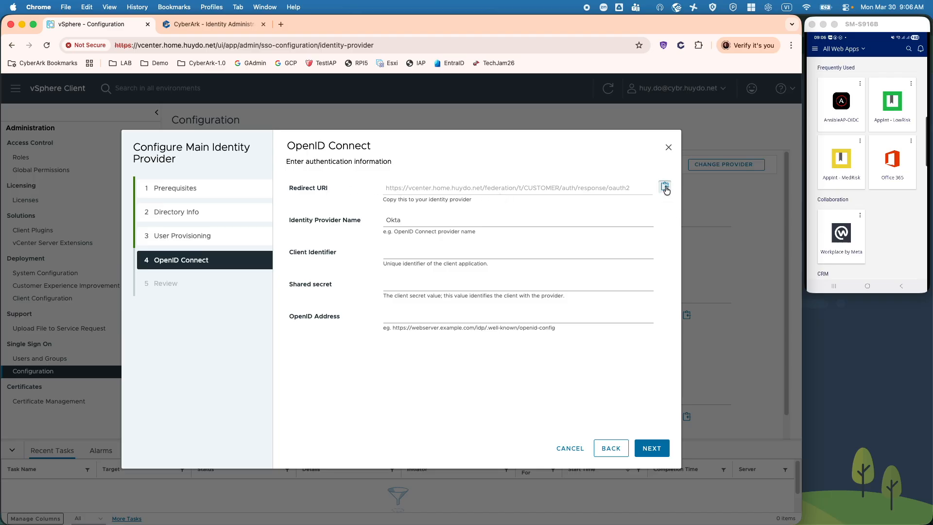
left_click(210, 23)
scroll(339, 370, "down", 2)
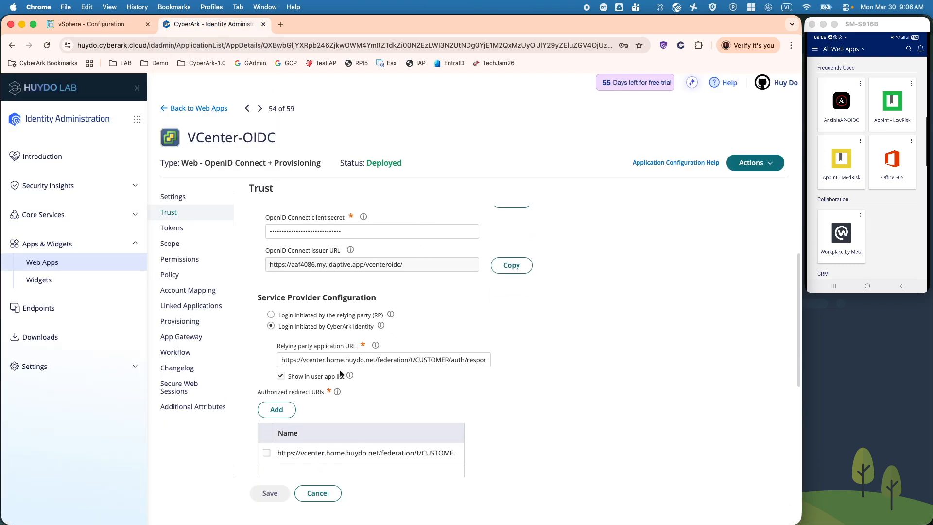
left_click_drag(291, 360, 483, 365)
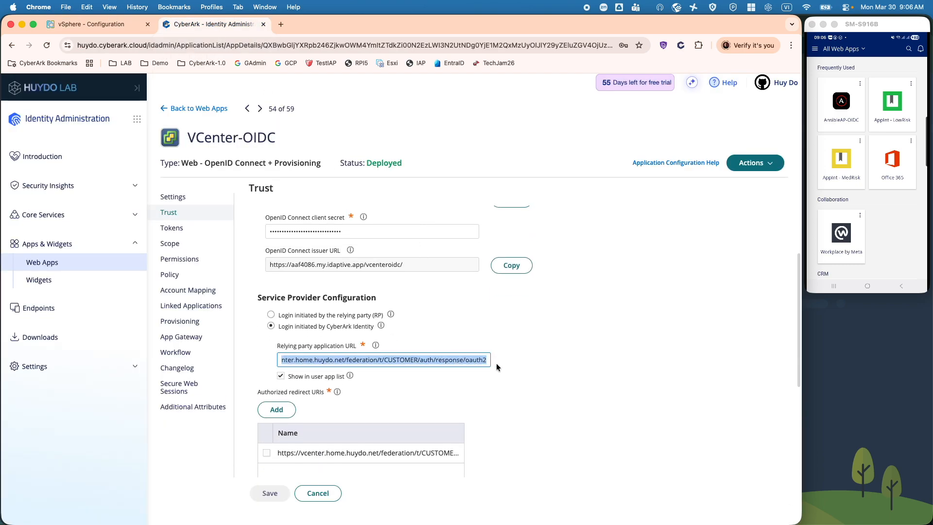
left_click(124, 24)
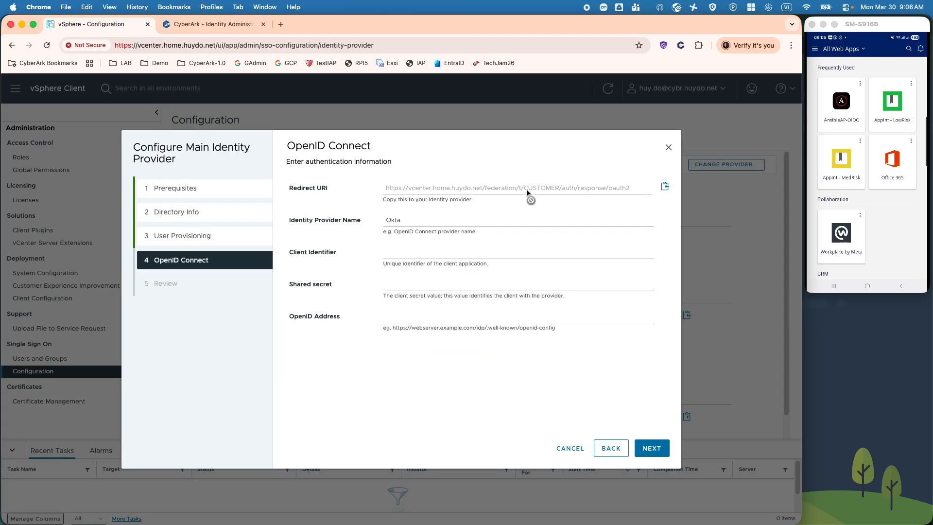
left_click(214, 24)
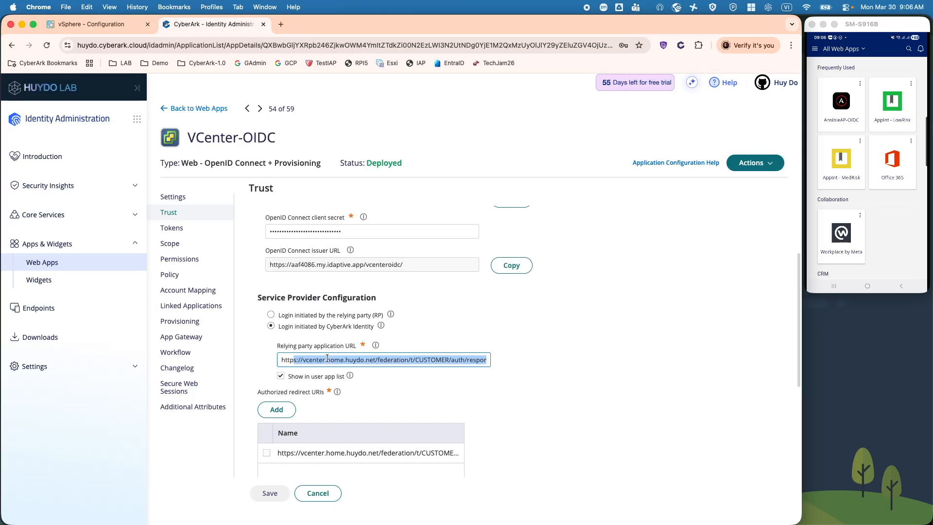
scroll(413, 365, "down", 1)
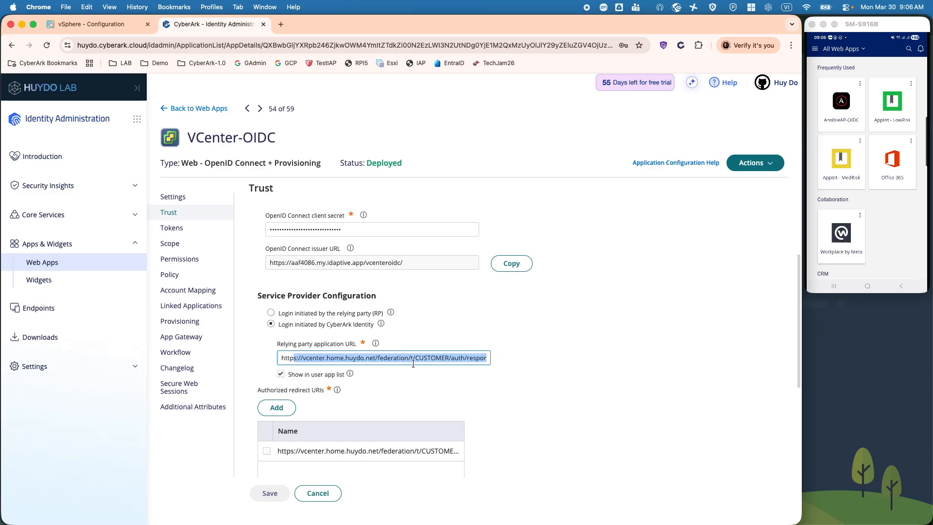
scroll(409, 369, "down", 1)
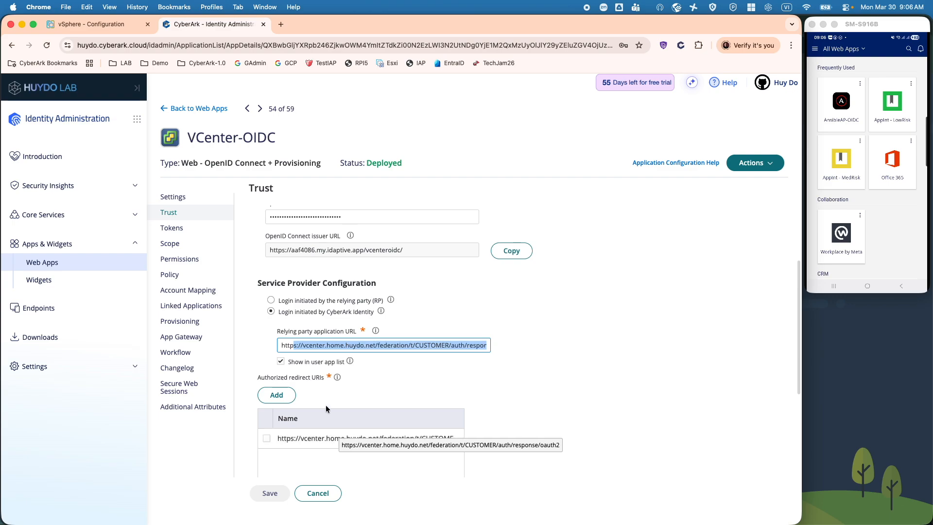
scroll(426, 381, "up", 3)
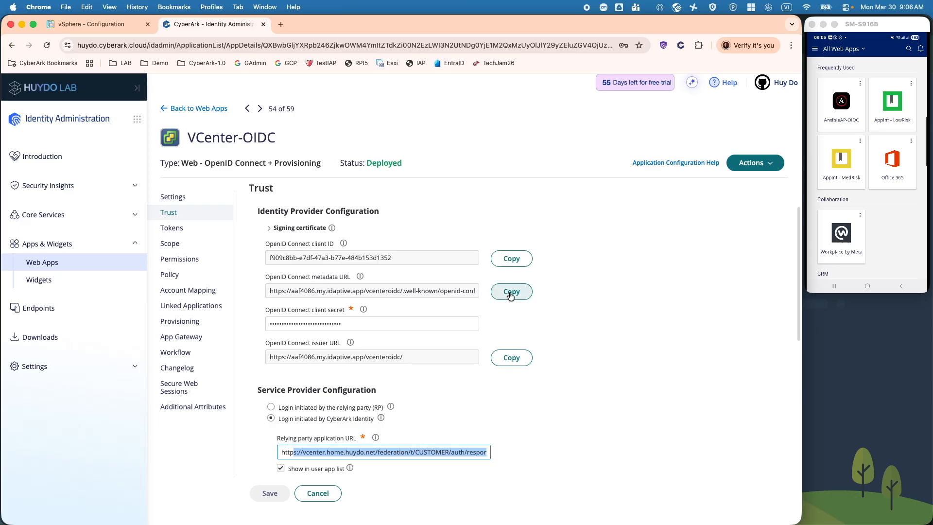
left_click_drag(282, 291, 399, 290)
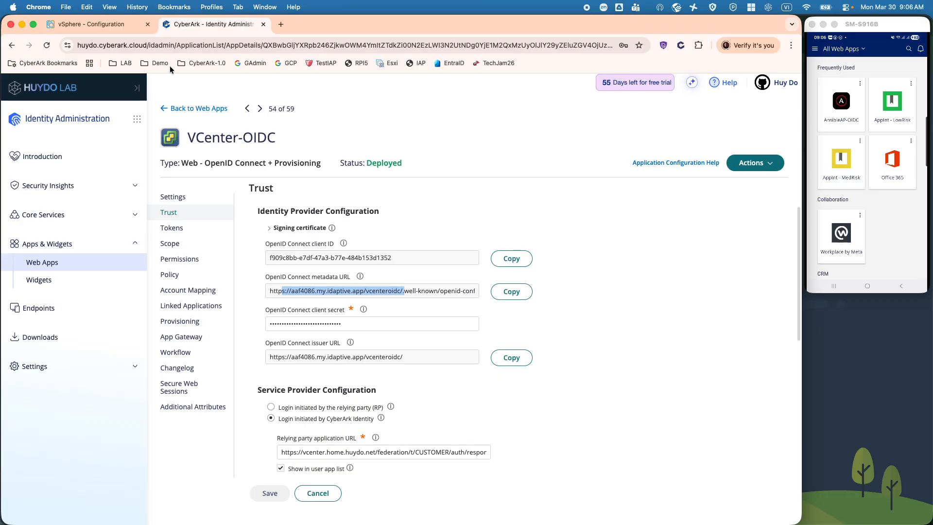
left_click(132, 26)
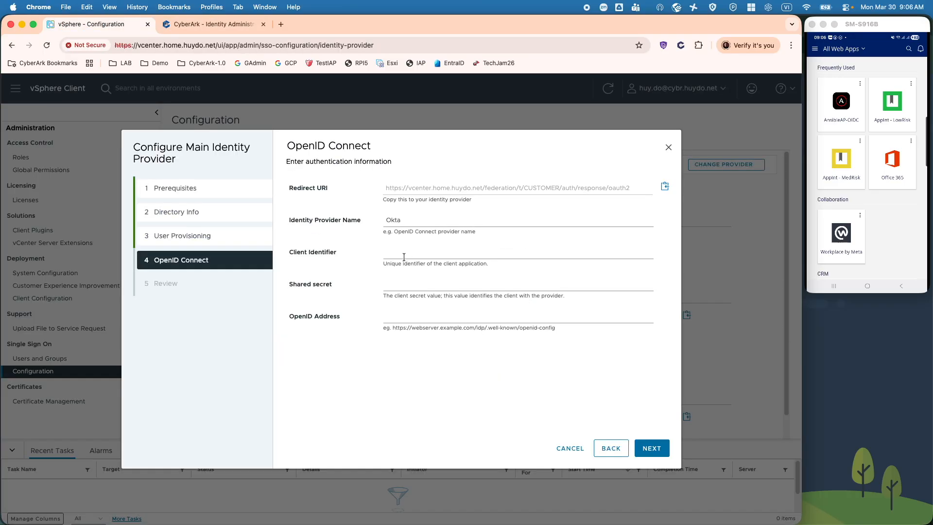
- Copy the client ID from CyberArk's Trust settings into the Client Identifier field
left_click(403, 322)
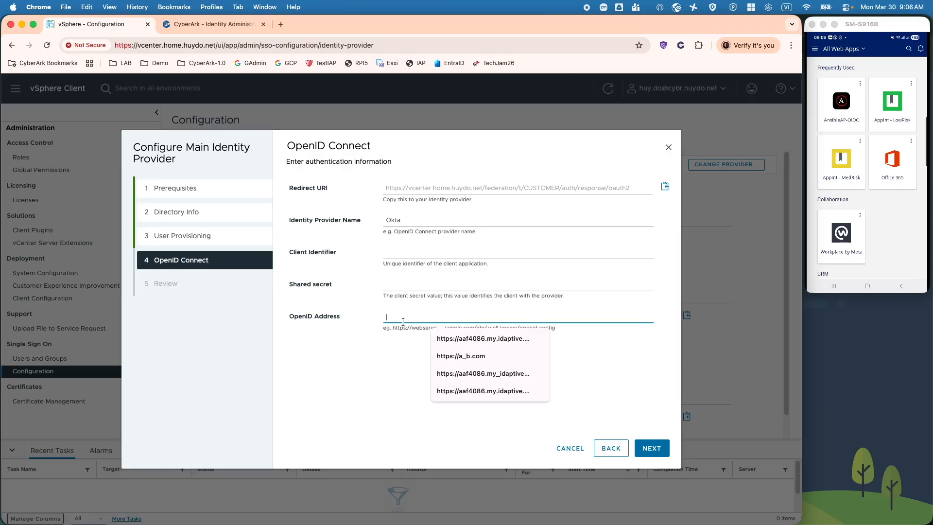
left_click(212, 24)
scroll(342, 321, "down", 2)
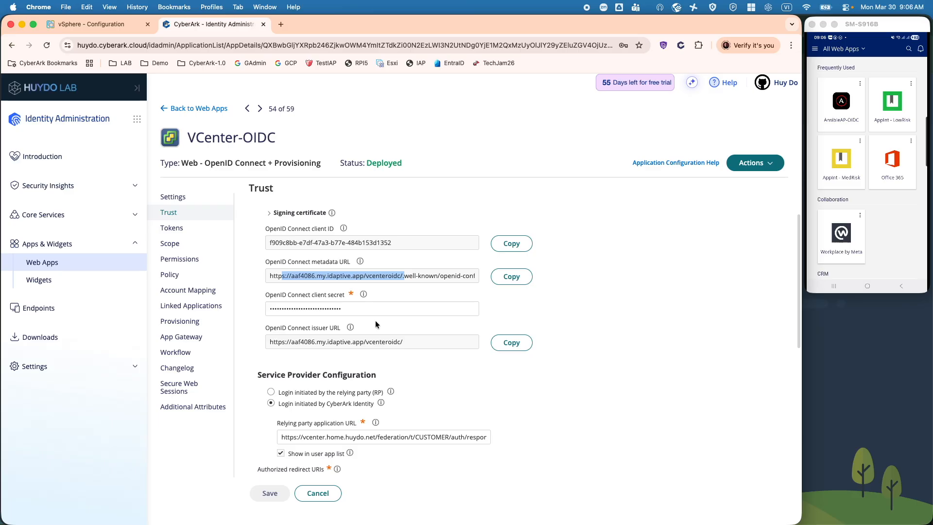
left_click_drag(403, 242, 267, 243)
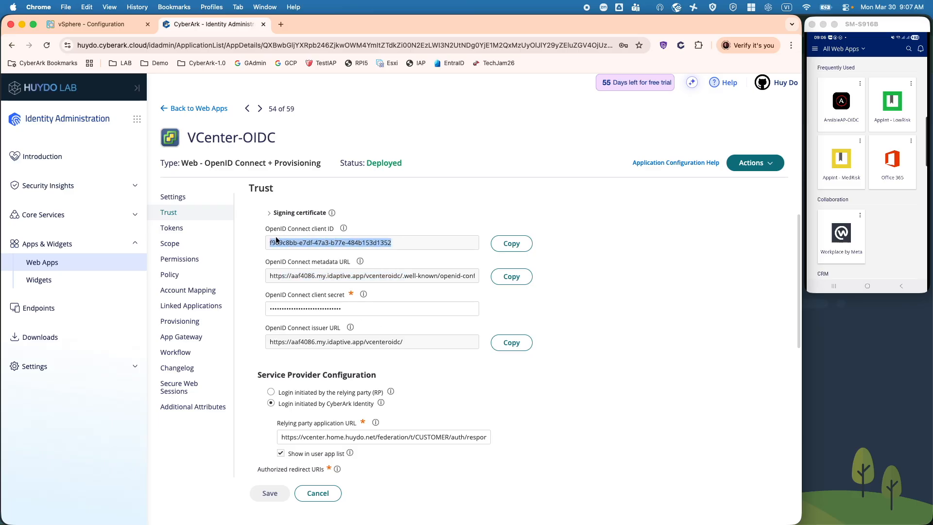
left_click(87, 24)
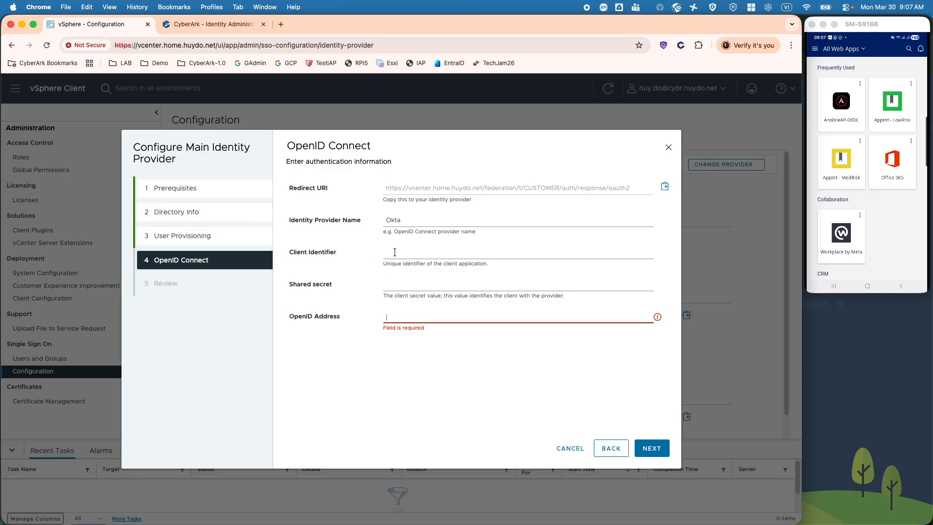
left_click(219, 26)
left_click(512, 243)
left_click(109, 24)
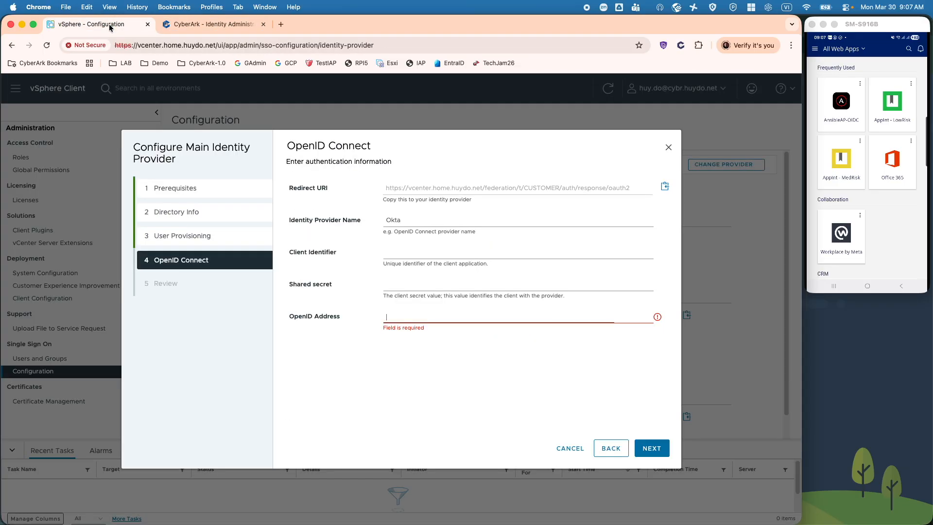
left_click(398, 252)
key("cmd+v")
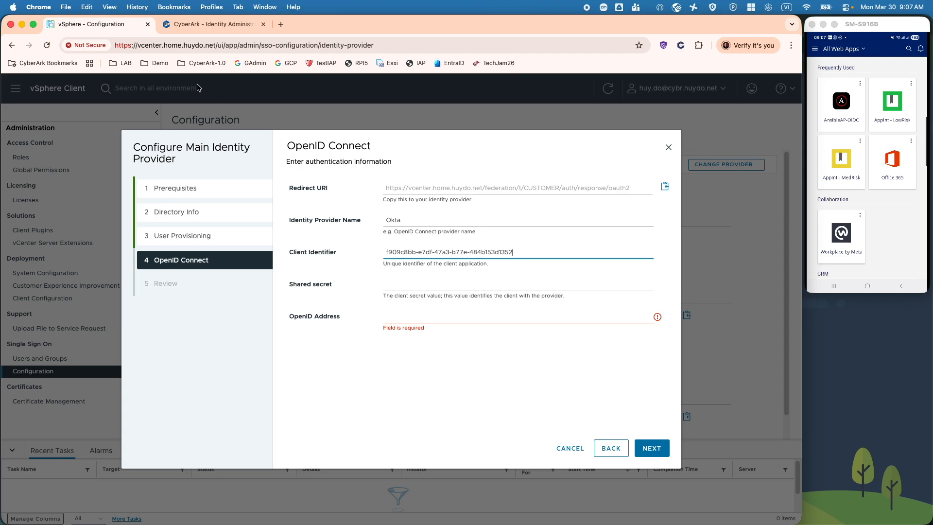
- Fill in the shared secret and CyberArk issuer URL as OpenID Address, then continue to Review
left_click(205, 24)
left_click_drag(357, 310, 246, 307)
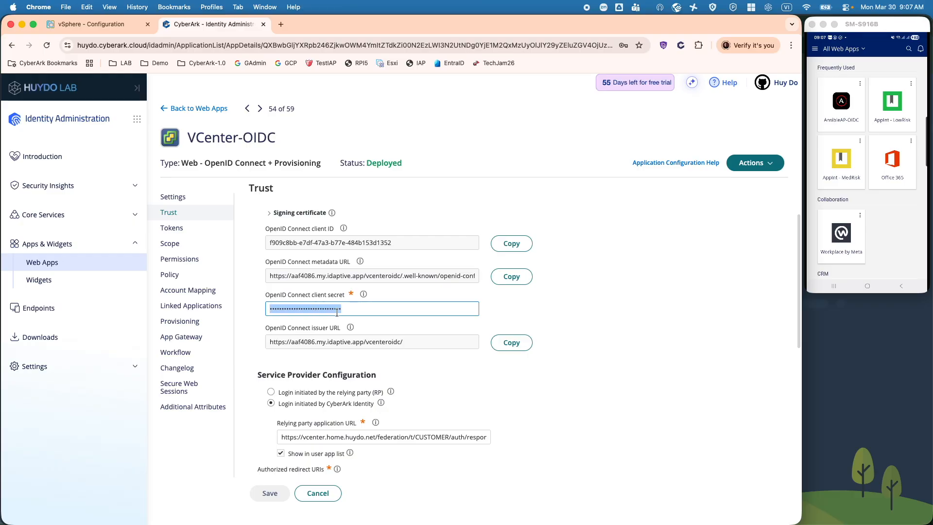
left_click(122, 26)
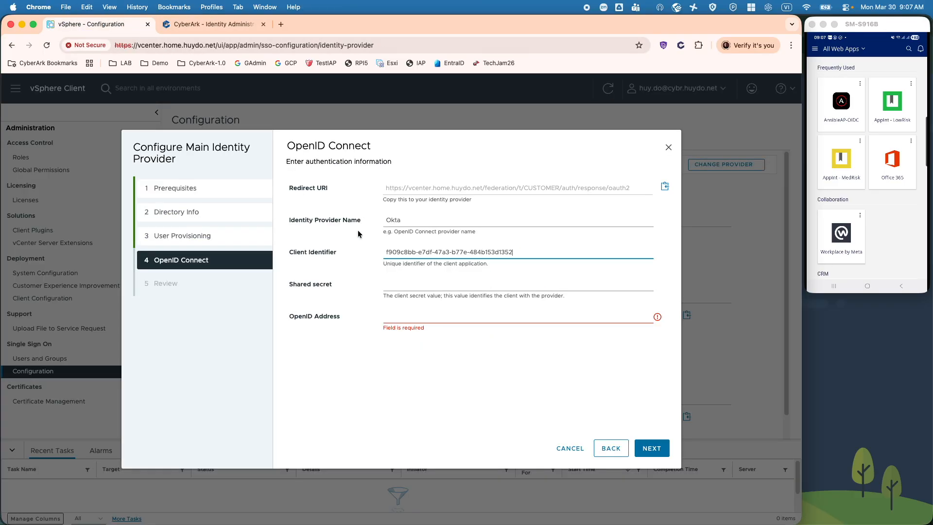
left_click(419, 287)
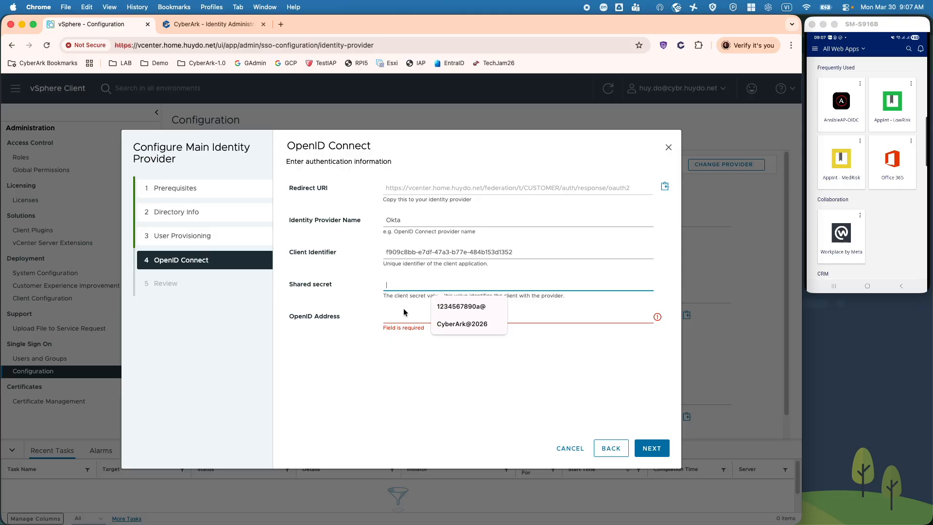
left_click(218, 24)
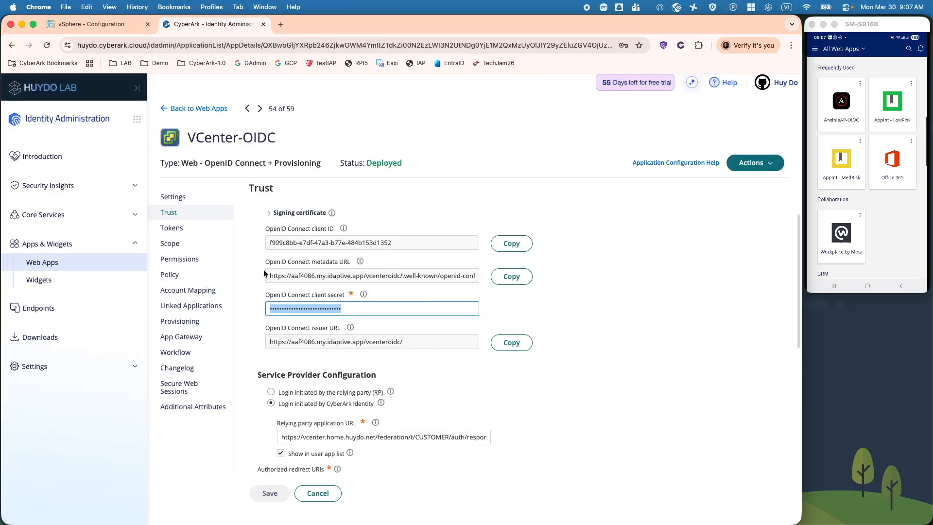
left_click_drag(271, 276, 283, 277)
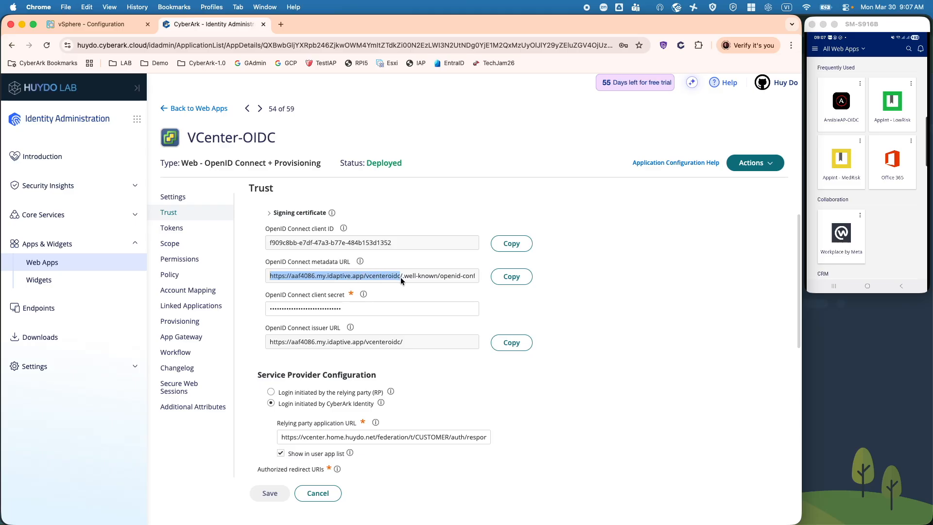
left_click(110, 26)
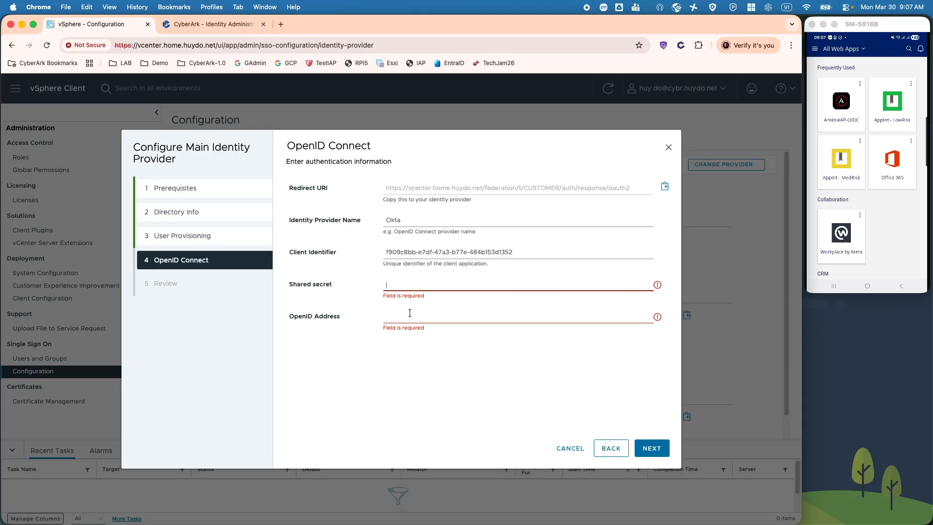
left_click(411, 317)
key("super+v")
left_click(412, 287)
left_click(452, 308)
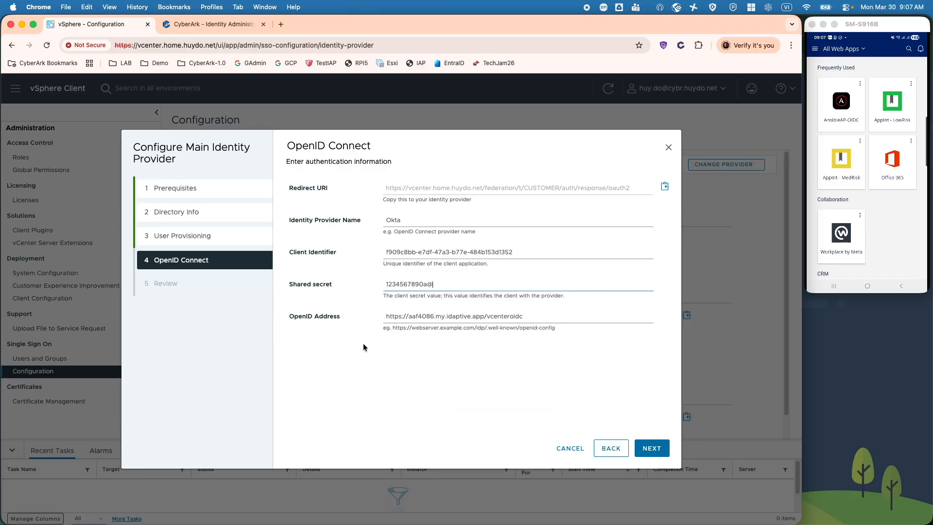
left_click(653, 452)
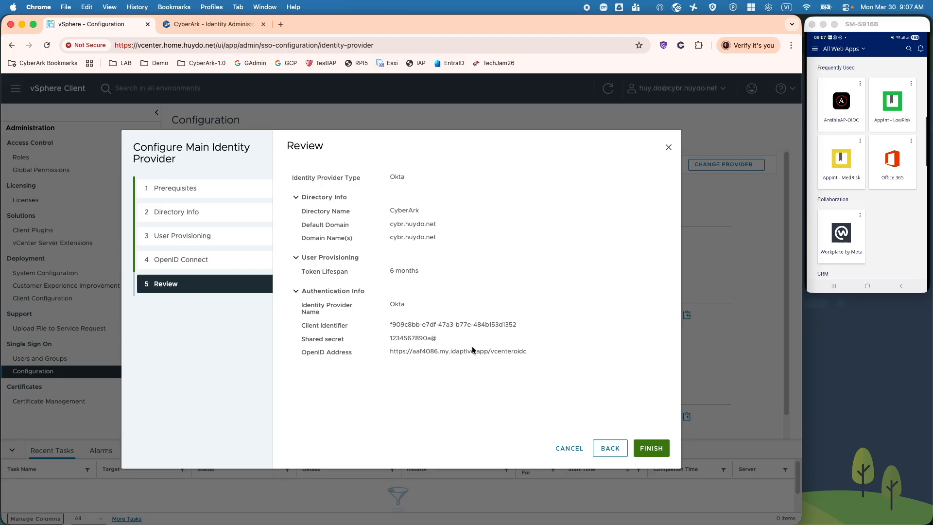
- Finish the wizard and review the saved provider's SCIM tenant URL and token details
left_click(573, 450)
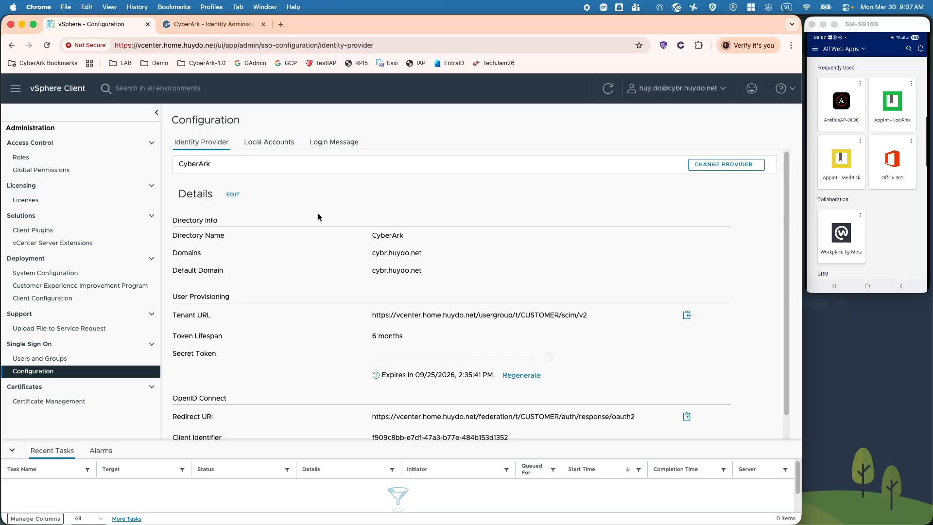
scroll(316, 204, "down", 1)
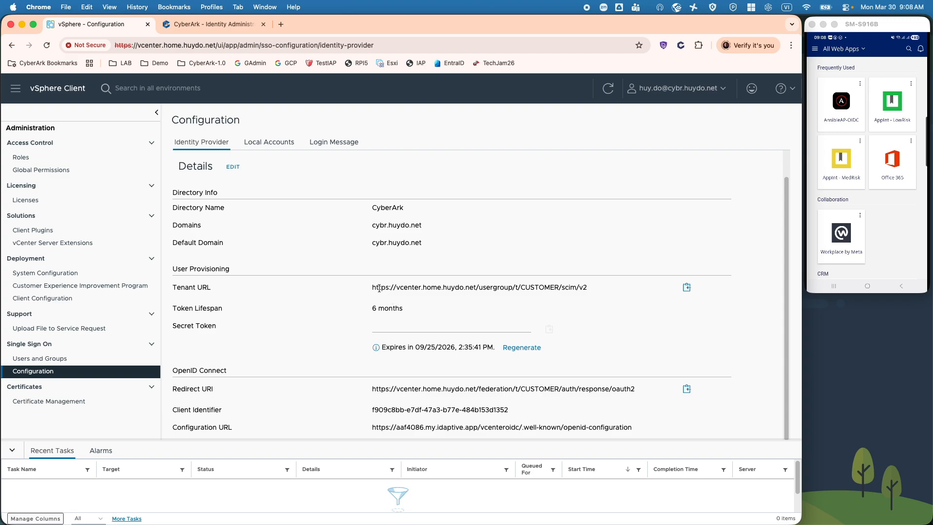
- Copy vCenter's SCIM tenant URL and open VCenter-OIDC's Provisioning settings in CyberArk
left_click_drag(373, 288, 588, 301)
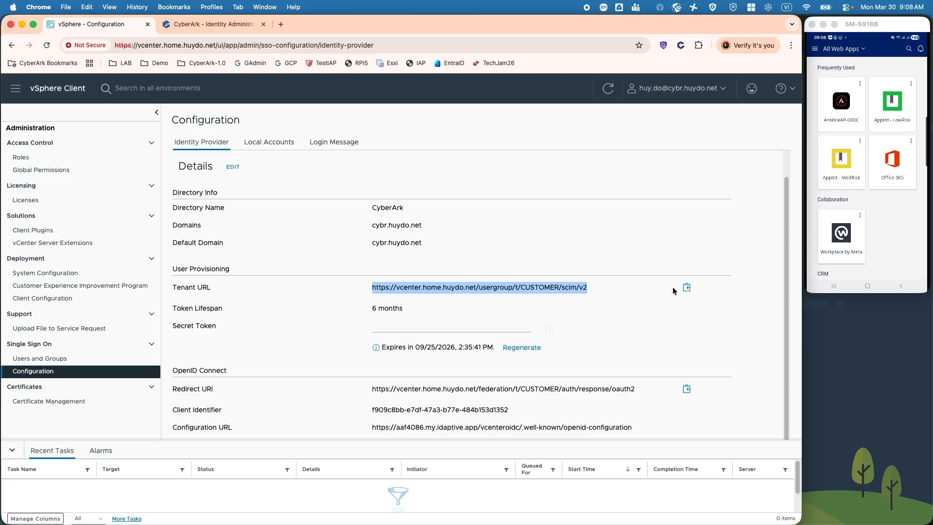
left_click(687, 287)
left_click(224, 24)
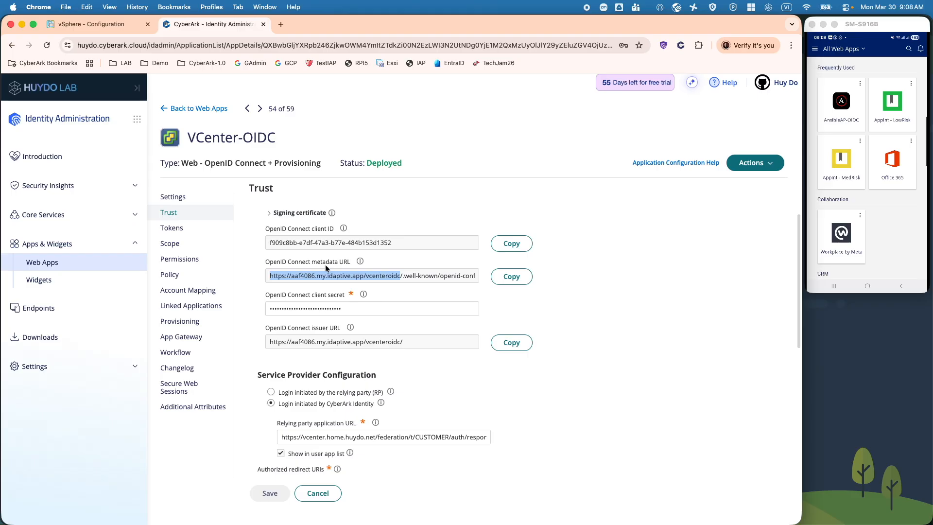
left_click(195, 324)
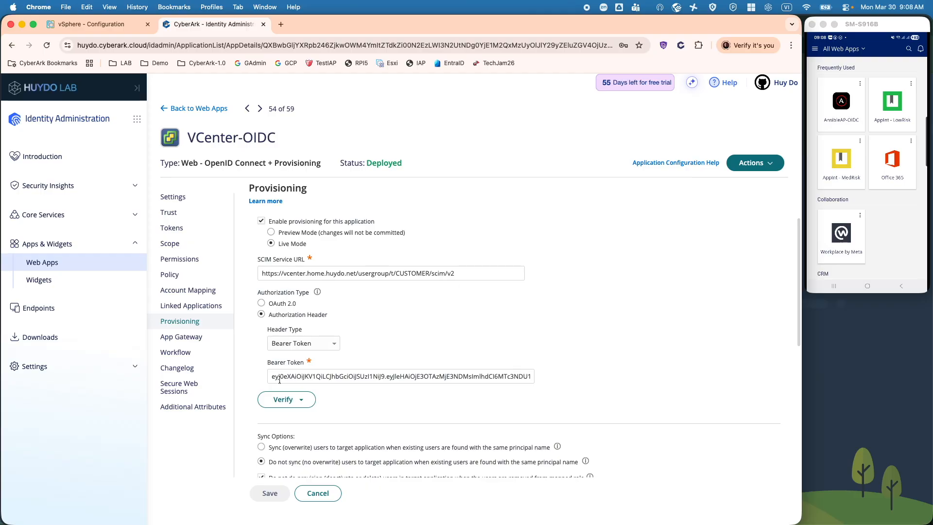
- Cross-check the provisioning URL and bearer token against vCenter's details, then view the app's Tokens settings
left_click(93, 23)
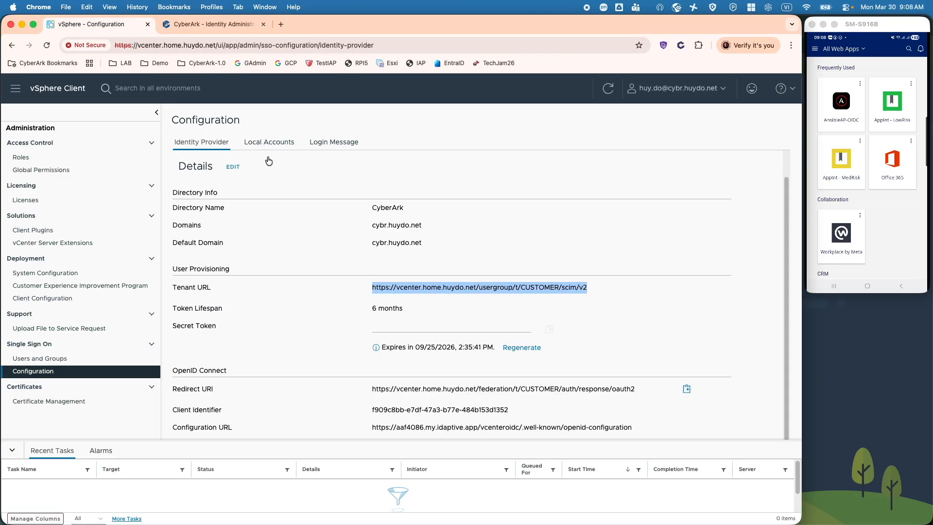
left_click(228, 23)
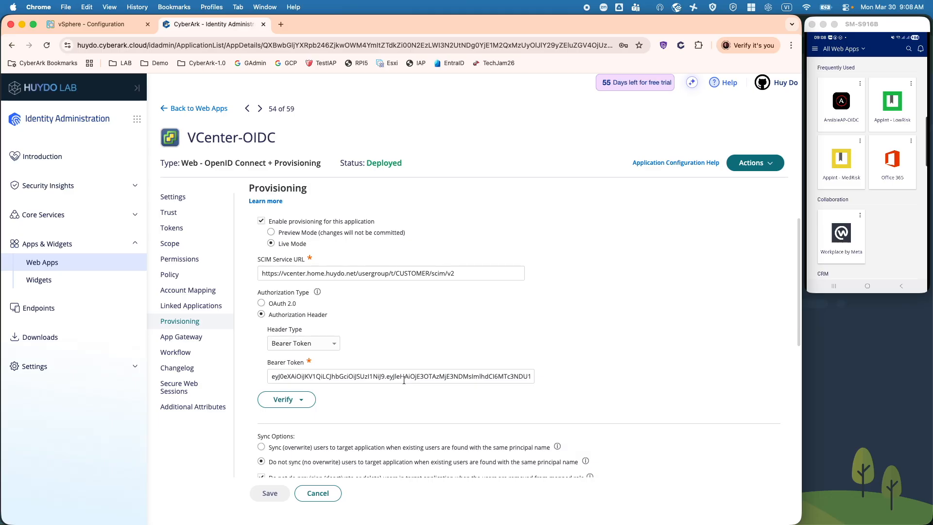
left_click(125, 28)
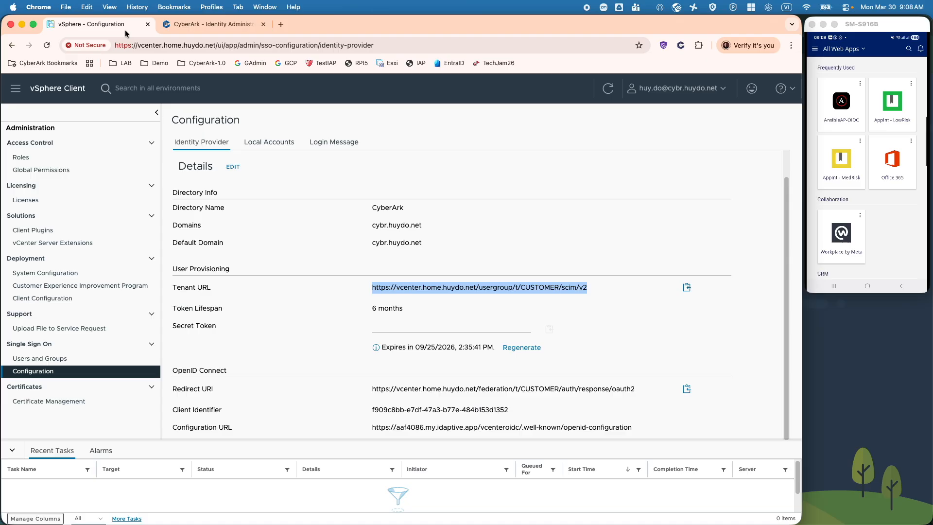
left_click(210, 29)
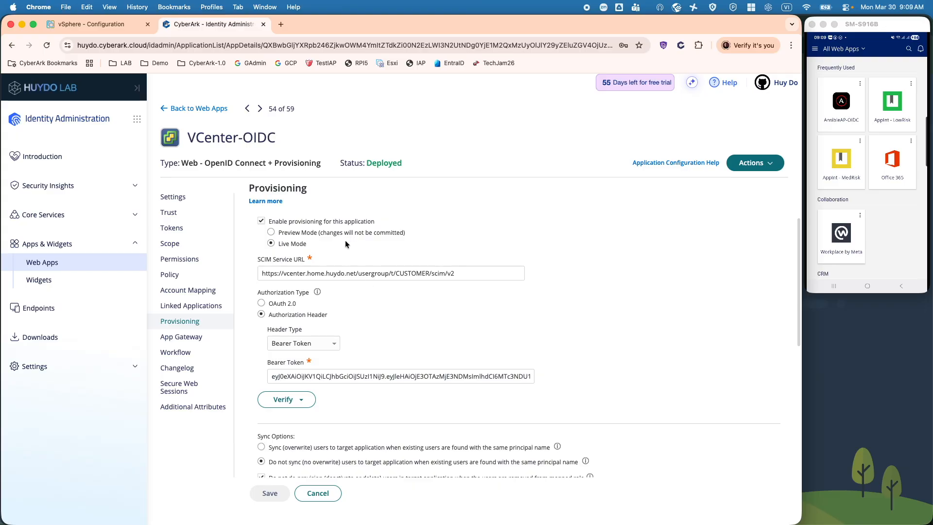
left_click(182, 232)
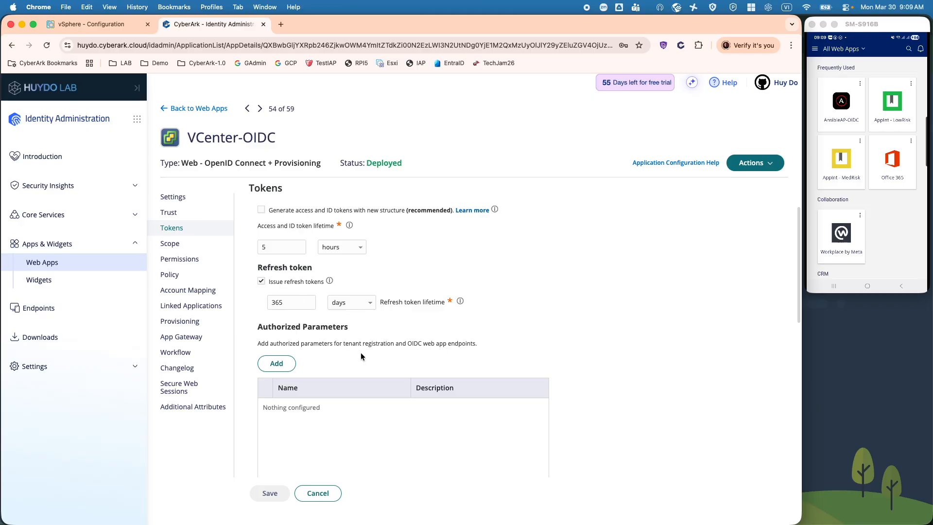
- Review VCenter-OIDC's Scope, Permissions, Policy and Account Mapping pages, then return to Provisioning
left_click(189, 248)
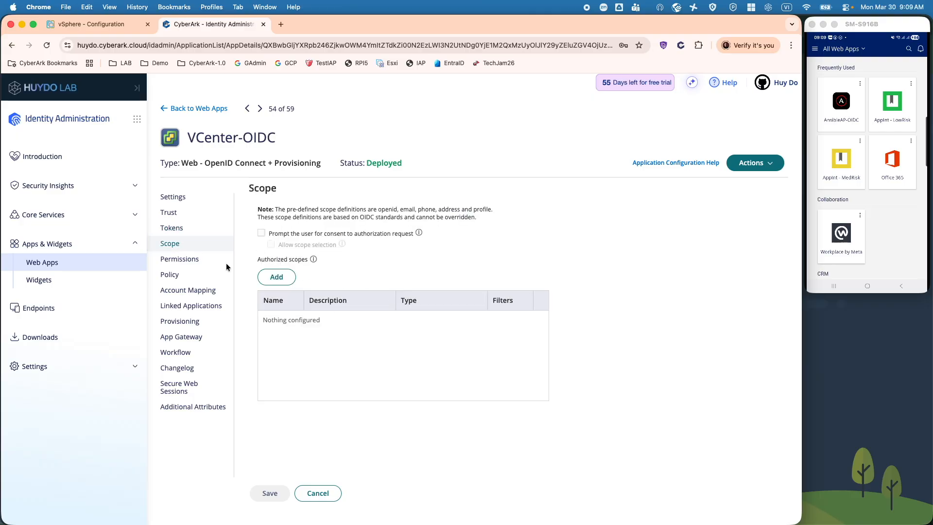
left_click(186, 262)
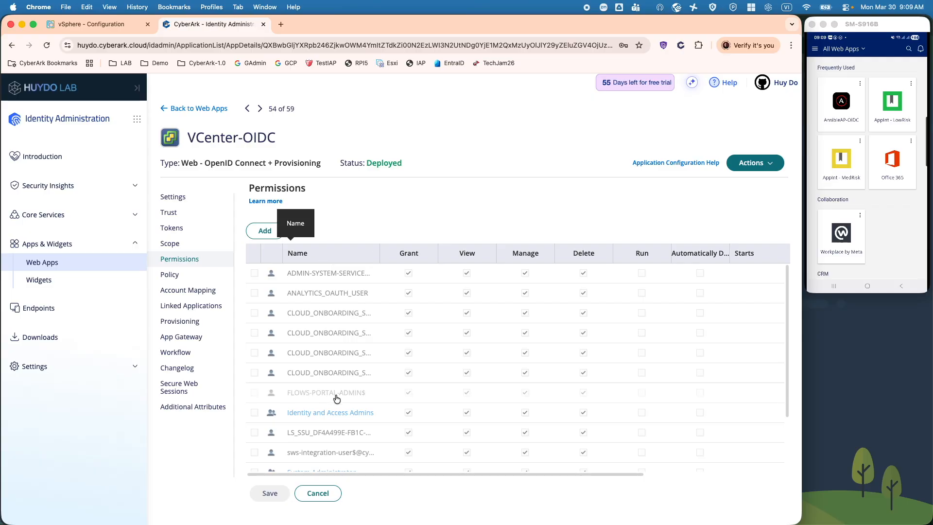
scroll(337, 399, "down", 1)
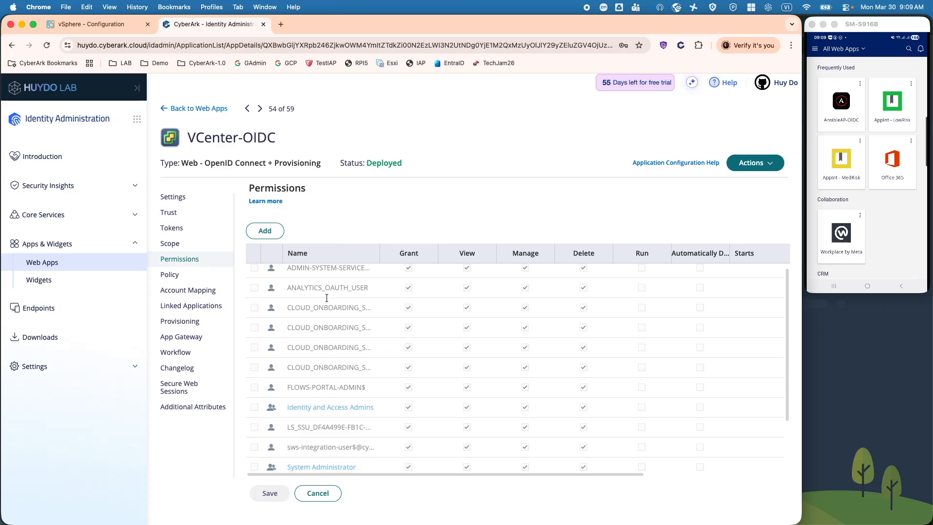
scroll(336, 380, "down", 4)
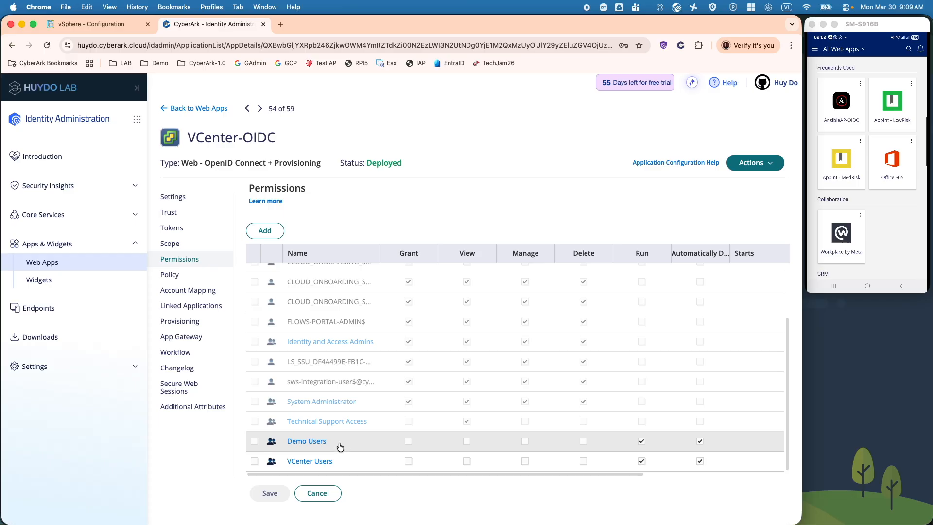
left_click(185, 276)
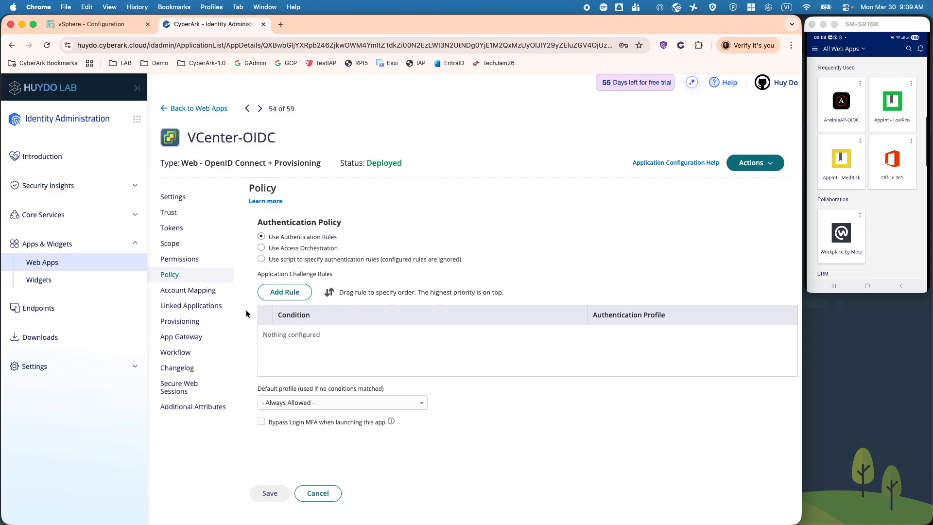
left_click(199, 295)
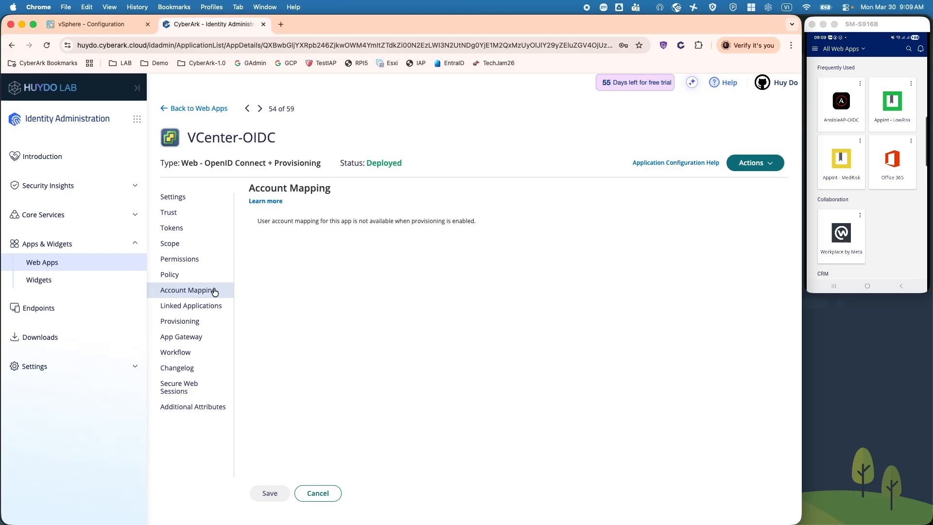
left_click(203, 326)
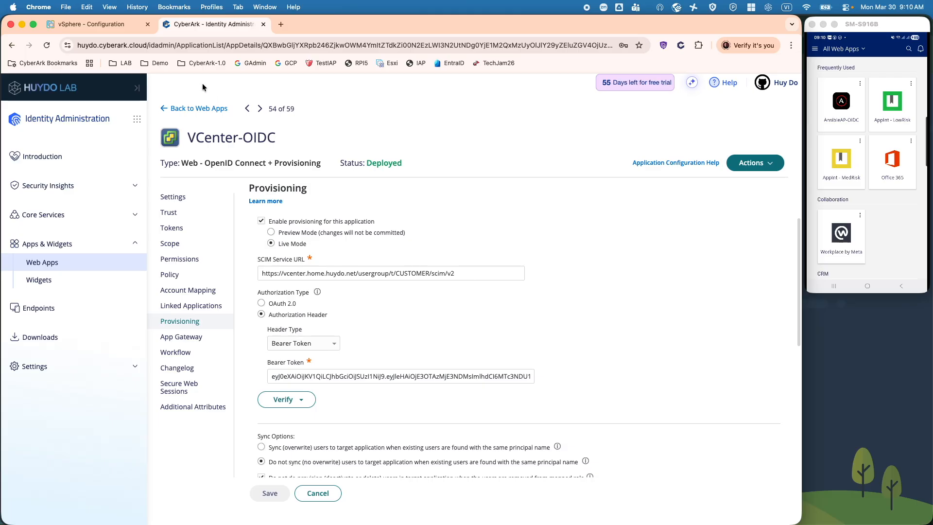
- Check the SCIM Service URL and scroll down to the Role Mappings section
left_click(437, 274)
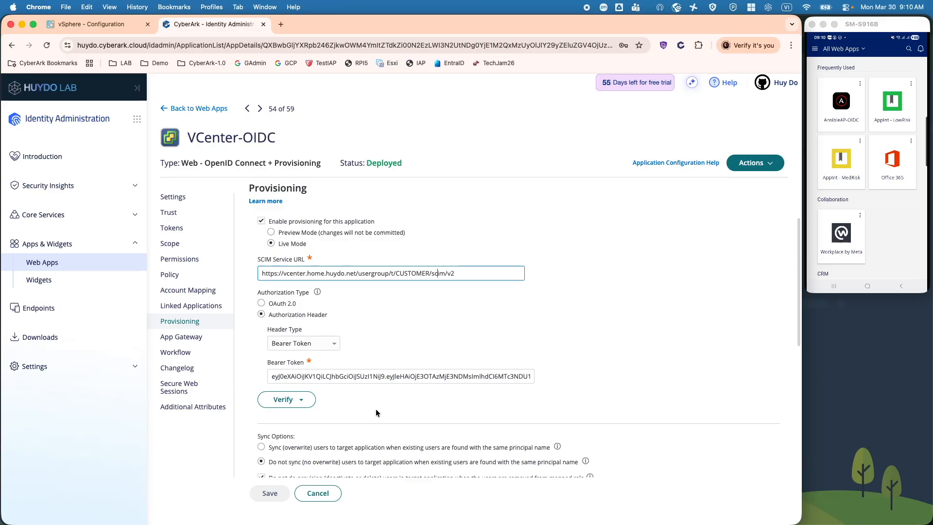
scroll(376, 413, "down", 5)
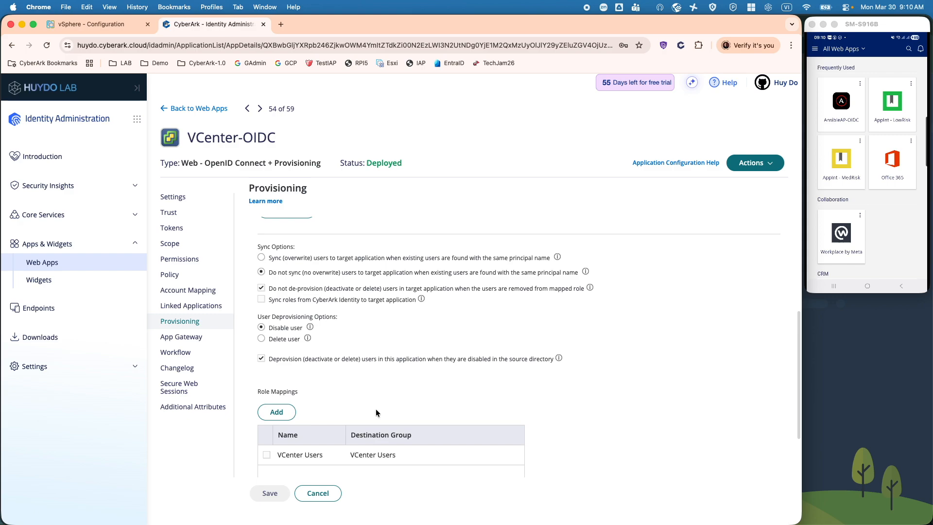
scroll(370, 404, "down", 3)
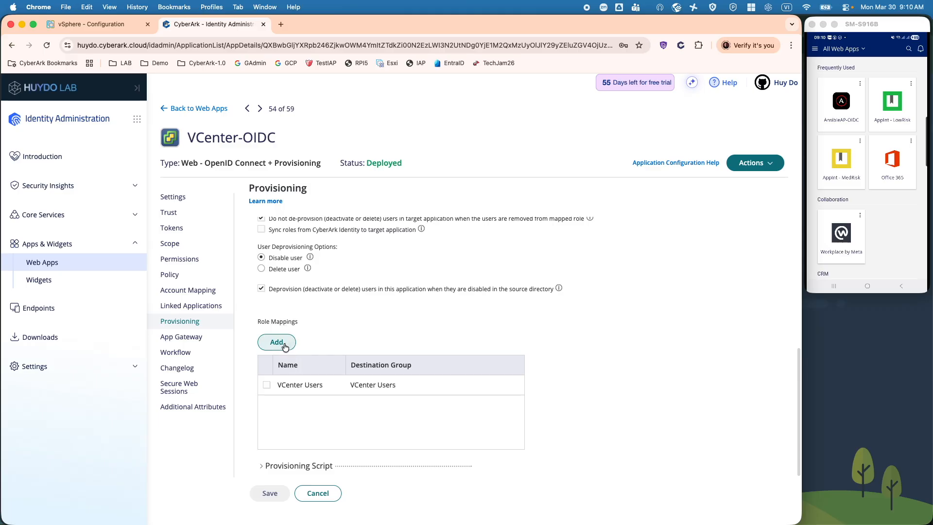
- Cancel a new role mapping to keep VCenter Users mapped unchanged, and expand Settings
left_click(285, 346)
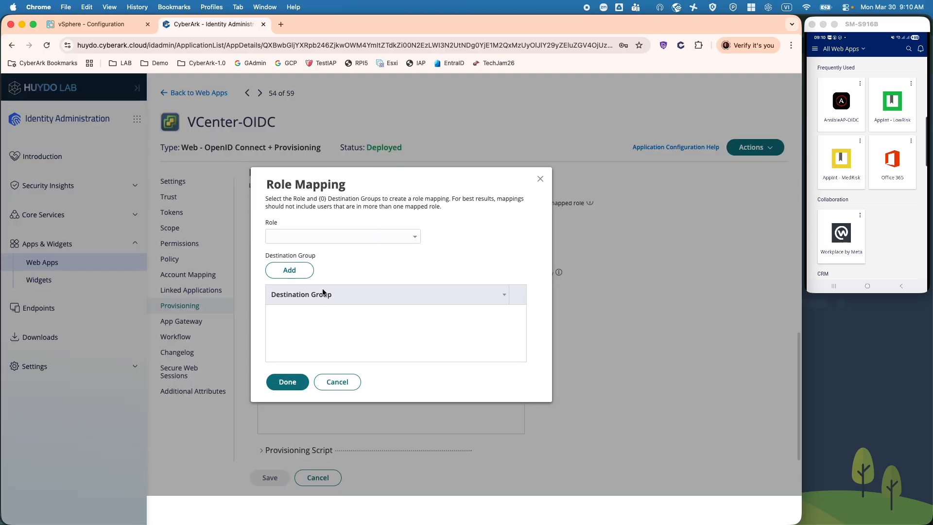
left_click(336, 382)
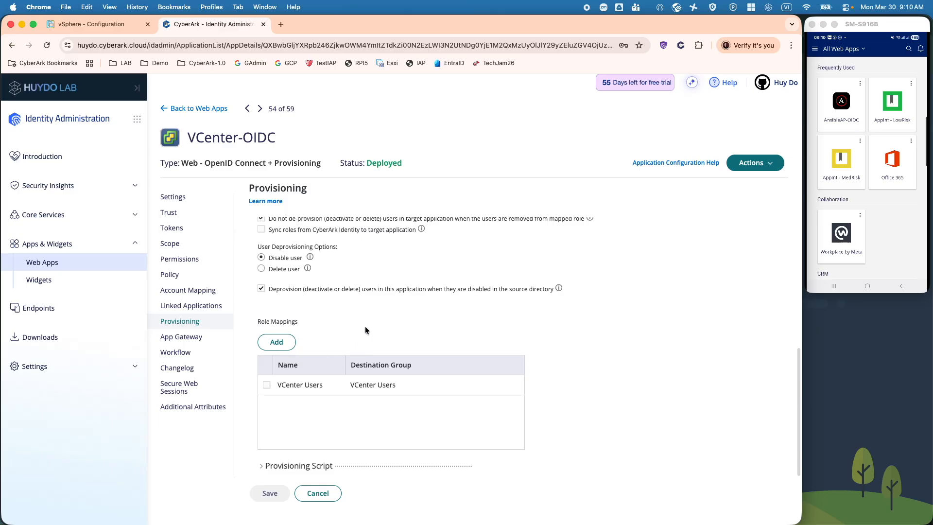
left_click(86, 366)
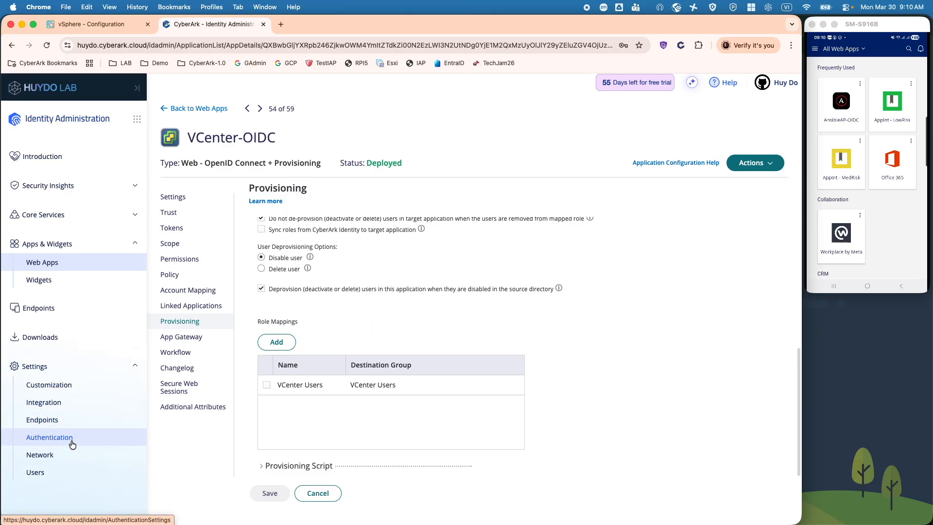
- Go to Users > Outbound Provisioning and select VCenter-OIDC as the application to sync
left_click(58, 471)
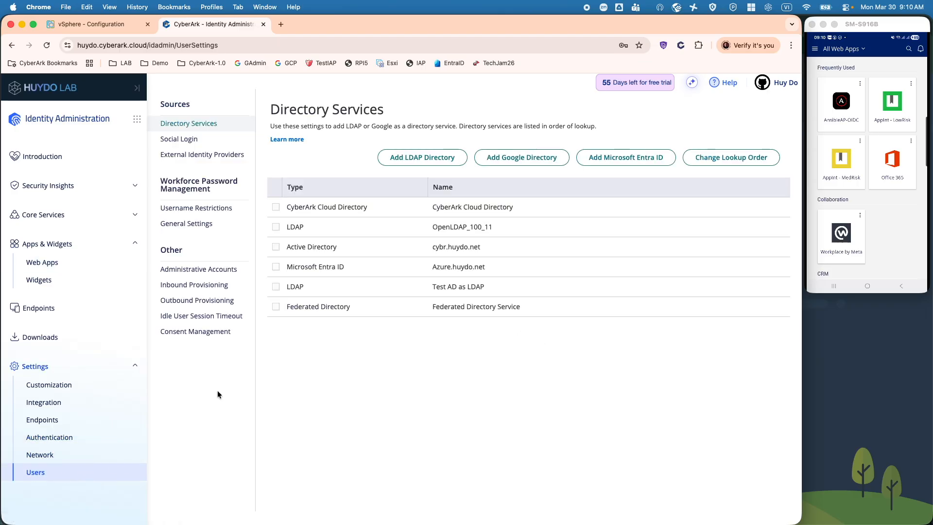
left_click(211, 304)
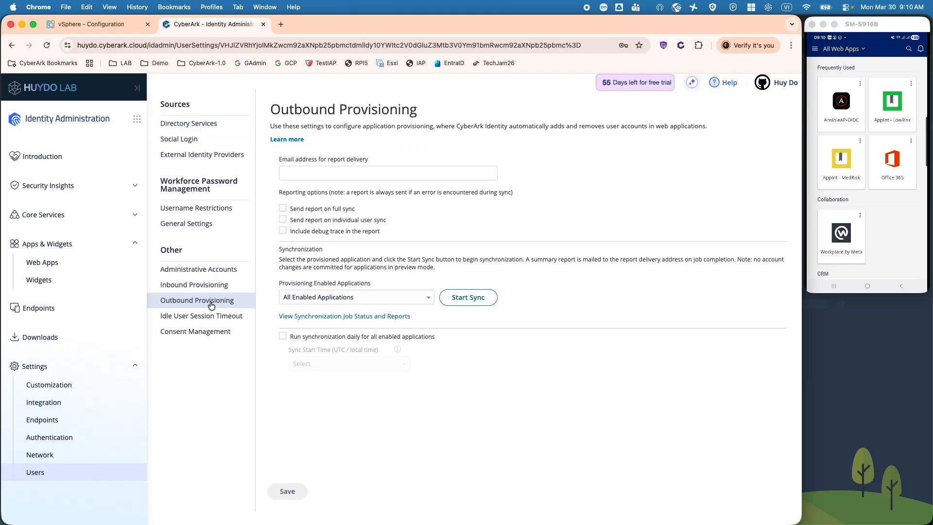
left_click(426, 298)
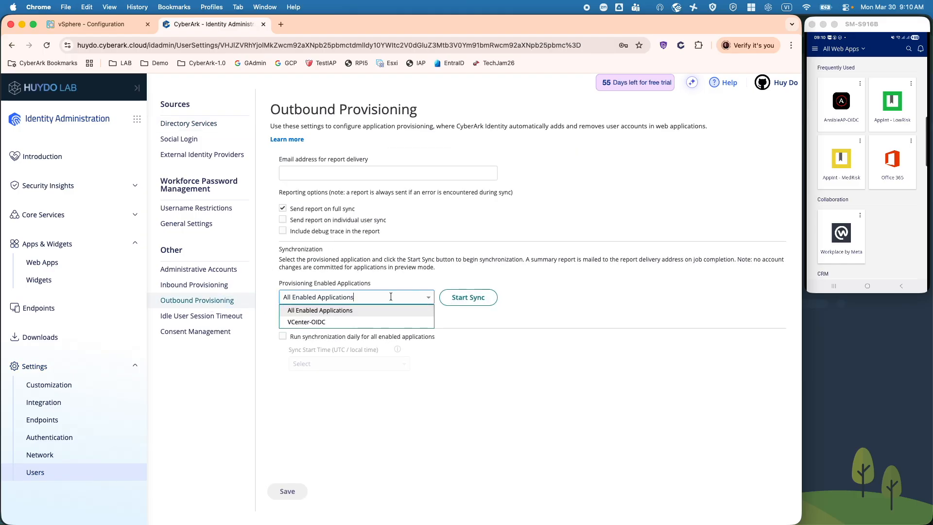
left_click(310, 322)
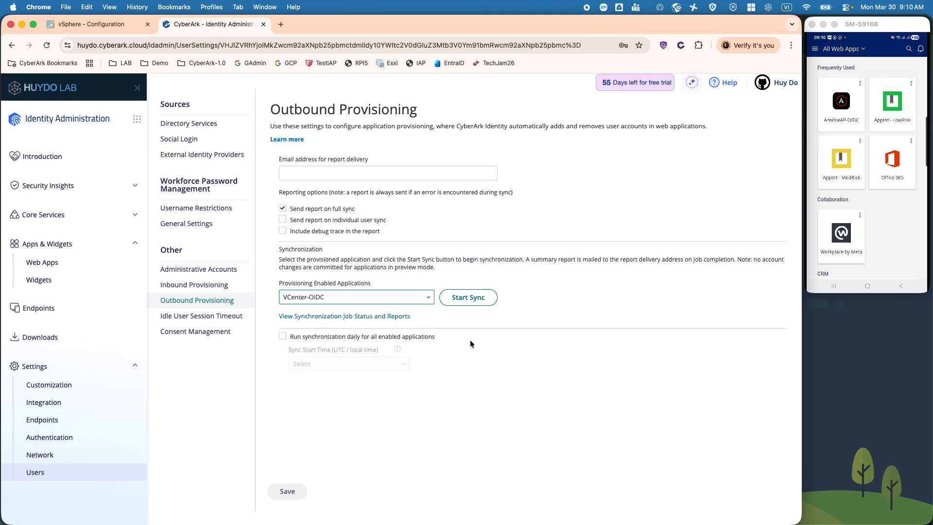
- Start a provisioning sync for VCenter-OIDC and view the synchronization job status and reports
left_click(473, 302)
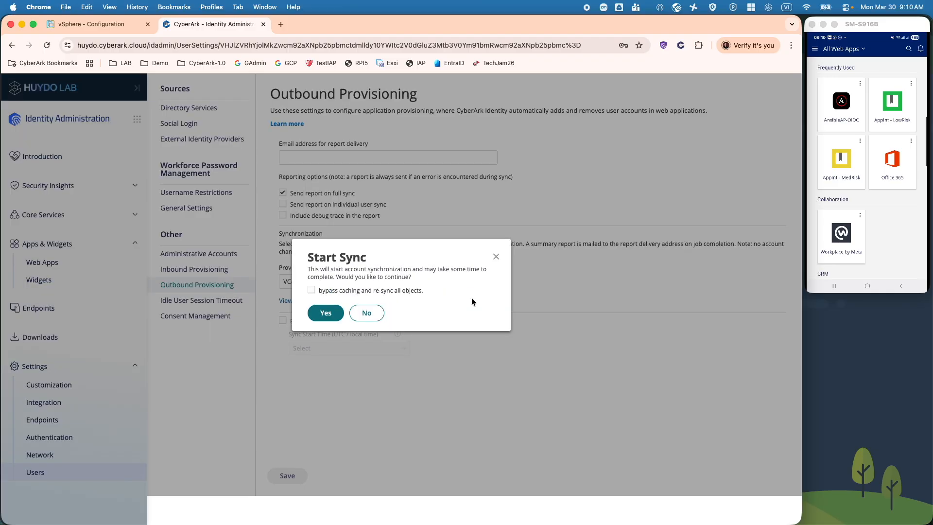
left_click(490, 257)
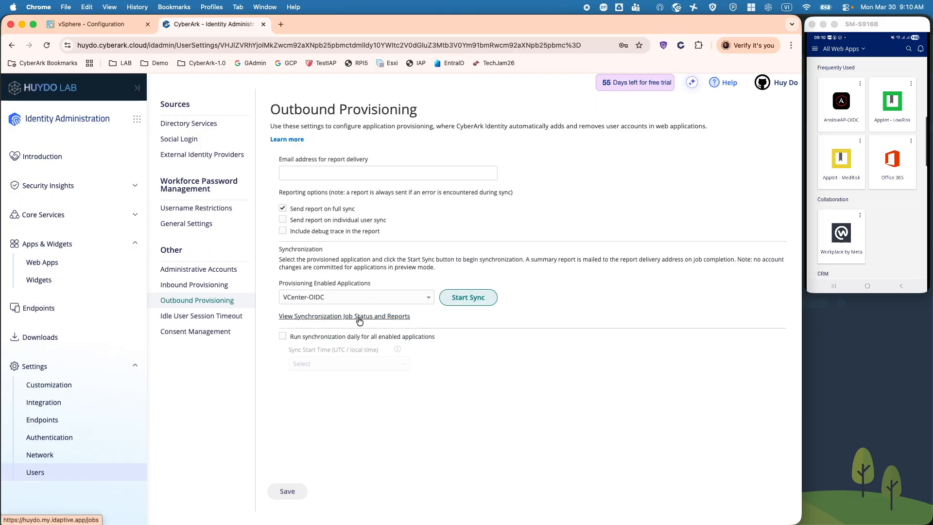
left_click(374, 319)
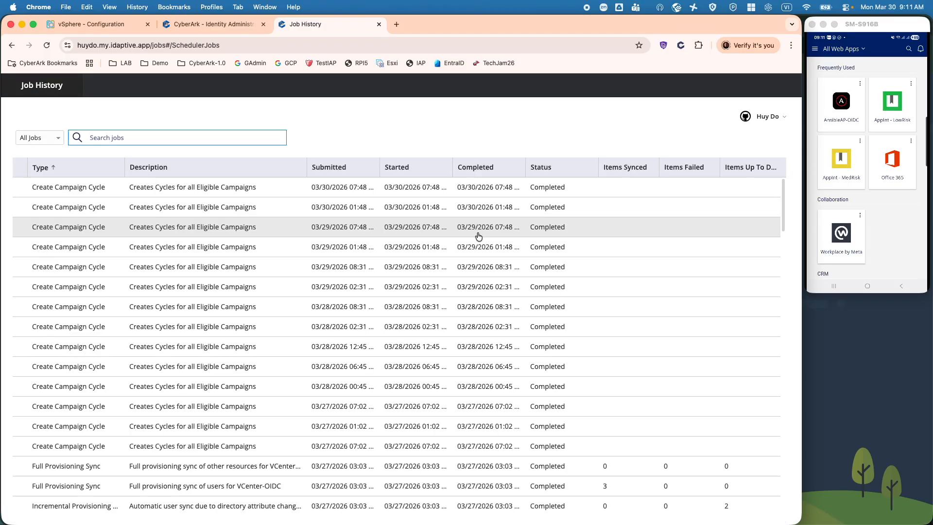
- Check the job history showing a completed VCenter-OIDC sync of 3 items, then return to vSphere's configuration
scroll(522, 303, "down", 3)
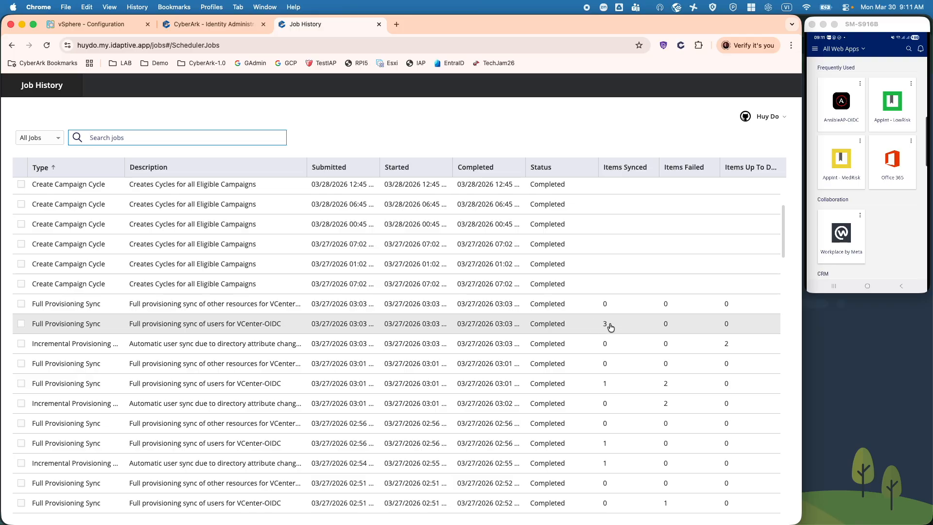
left_click(110, 27)
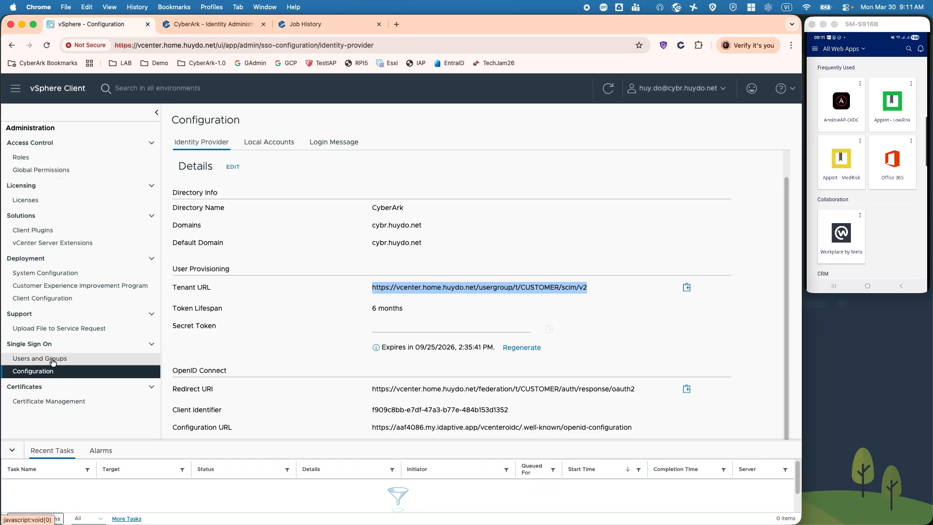
- Show the Single Sign On users of the cybr.huydo.net domain, listing the three provisioned accounts
left_click(47, 359)
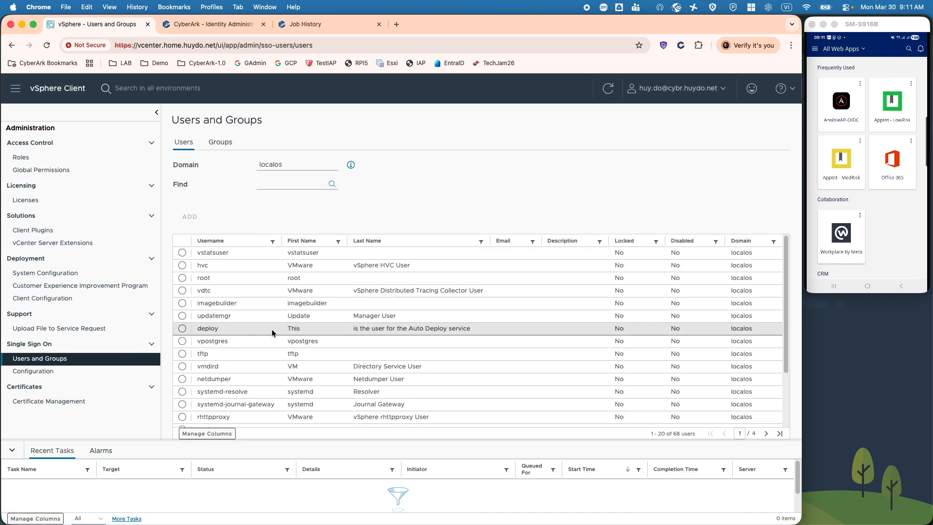
left_click(297, 166)
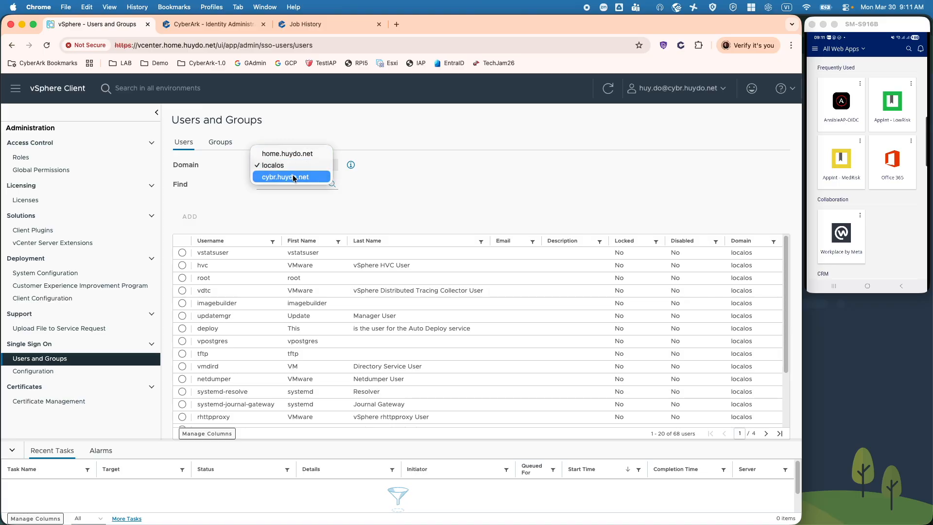
left_click(295, 176)
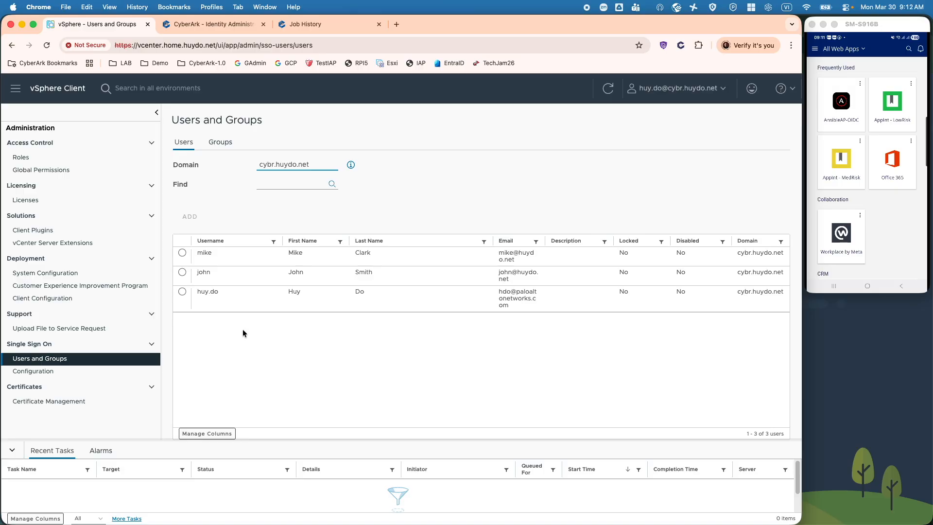
- Open the Administrators group for editing and choose the cybr.huydo.net domain for a new member
left_click(219, 146)
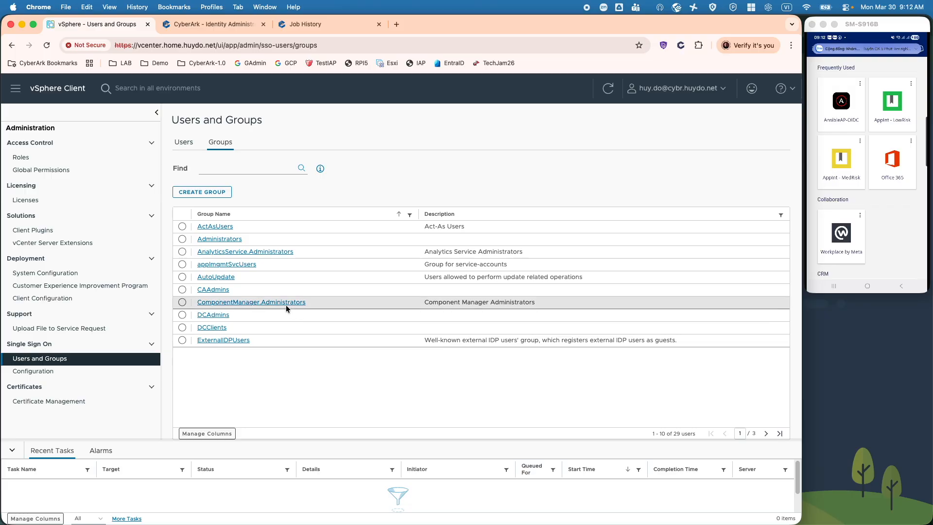
left_click(219, 239)
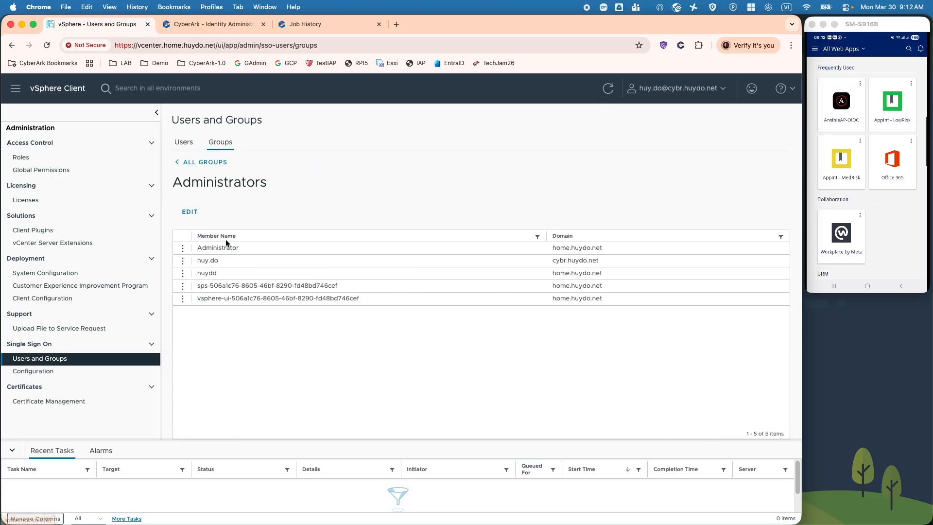
left_click(187, 213)
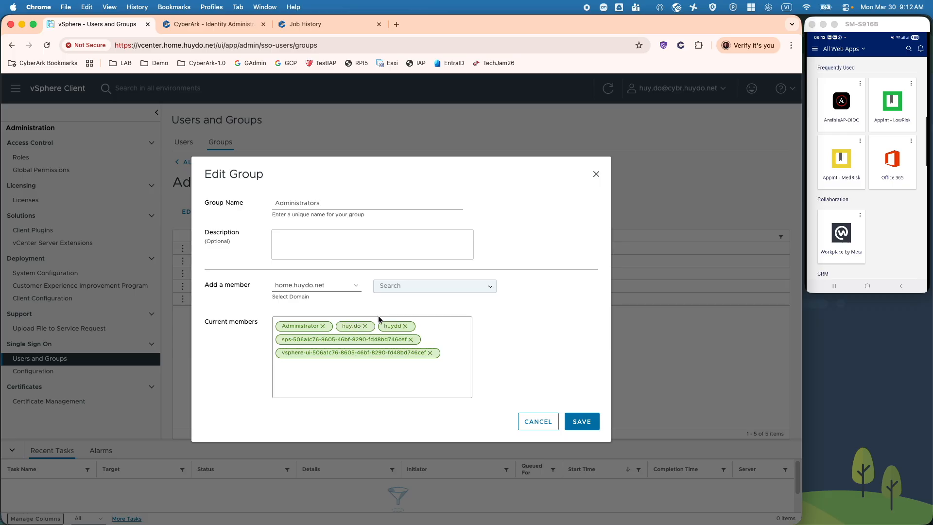
left_click(297, 288)
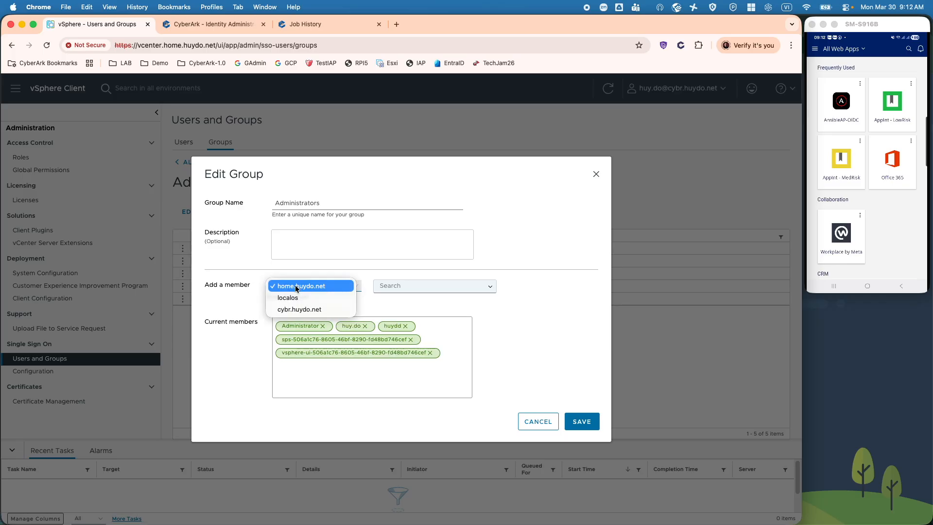
left_click(302, 308)
- Add the provisioned cybr.huydo.net user to Administrators, save, and return to CyberArk's Outbound Provisioning
left_click(402, 288)
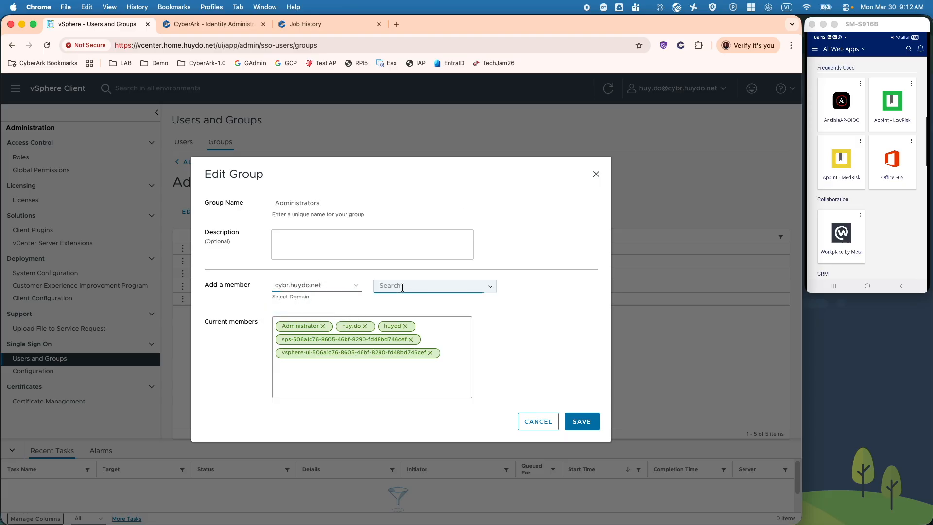
type("john")
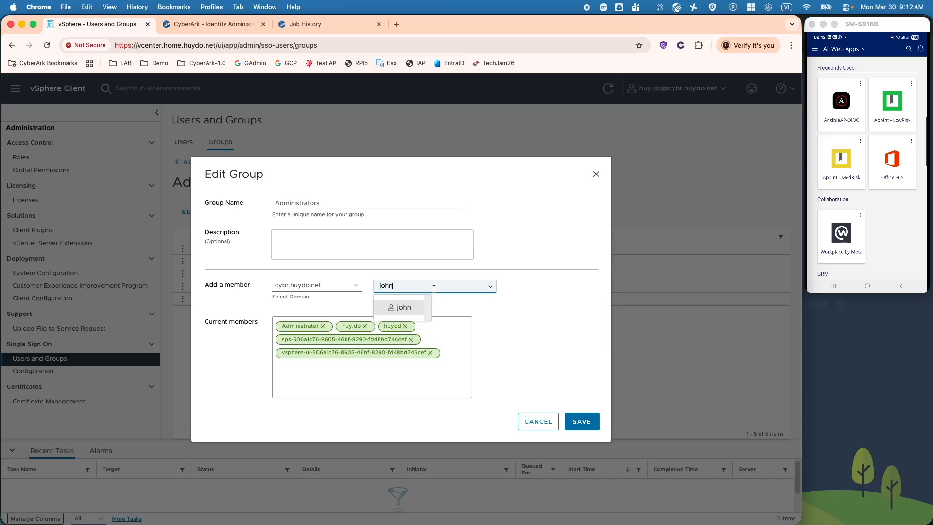
left_click(402, 306)
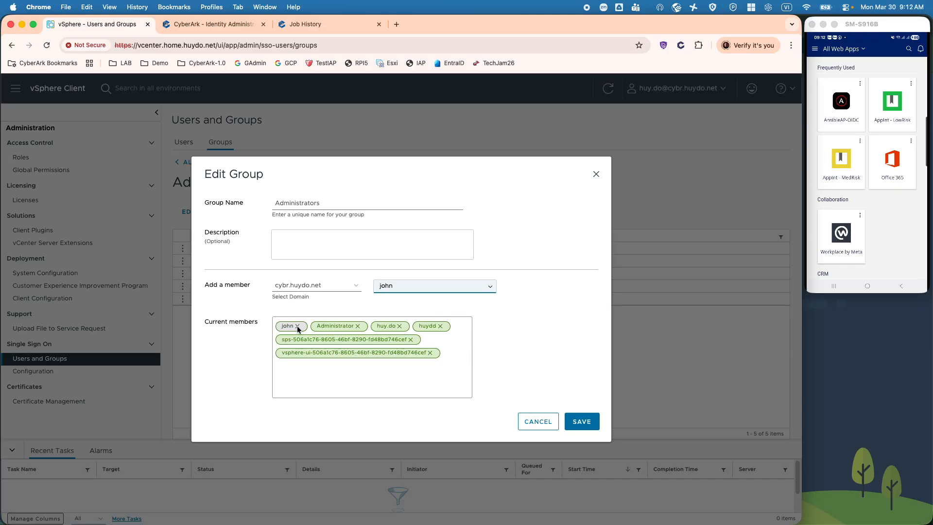
left_click(585, 424)
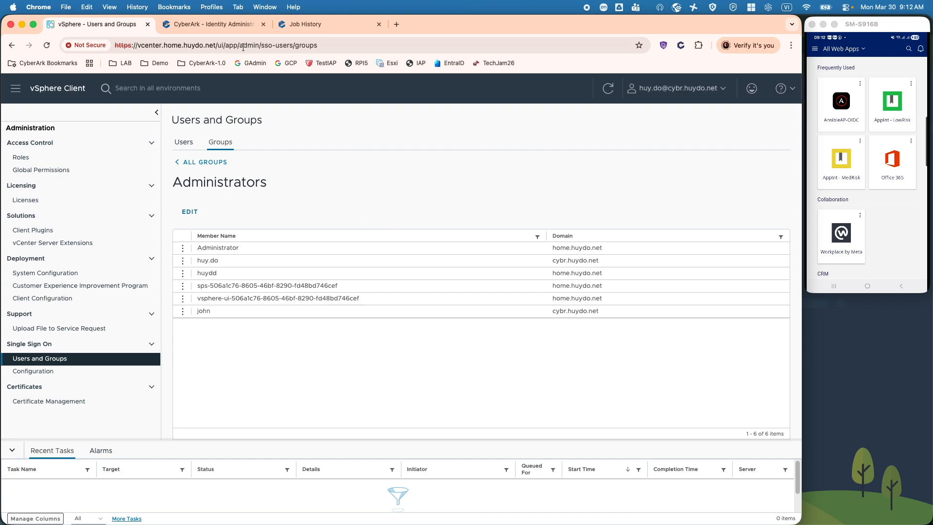
left_click(235, 21)
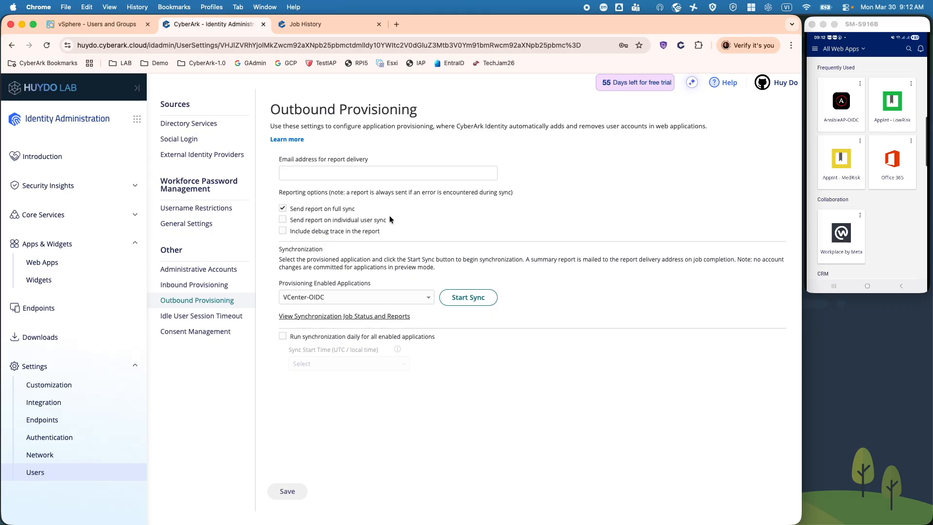